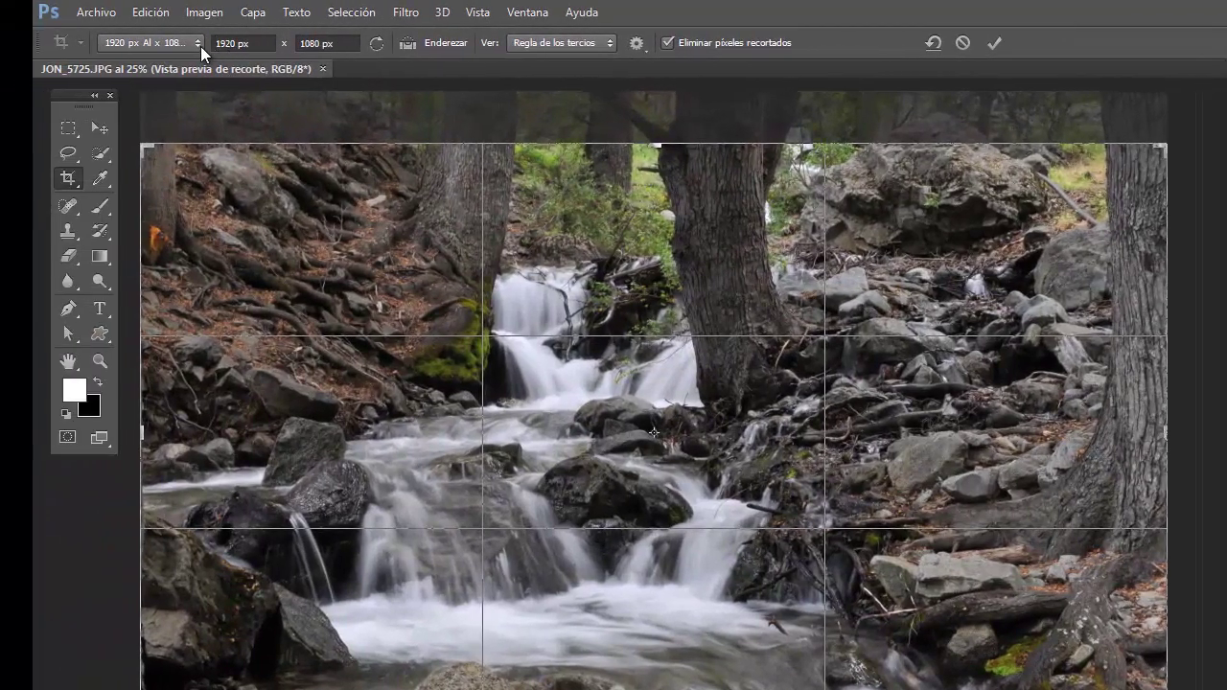
Crop the waterfall photo to 1920 × 1080 px, then switch to After Effects
click(192, 44)
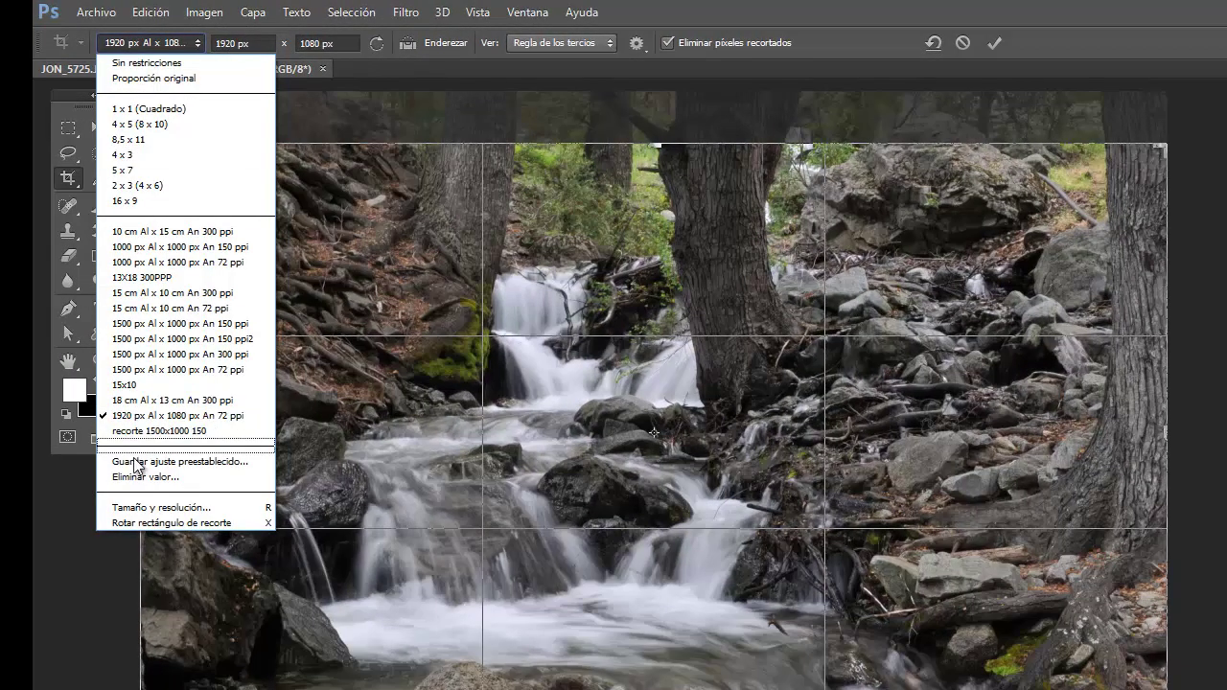
click(142, 508)
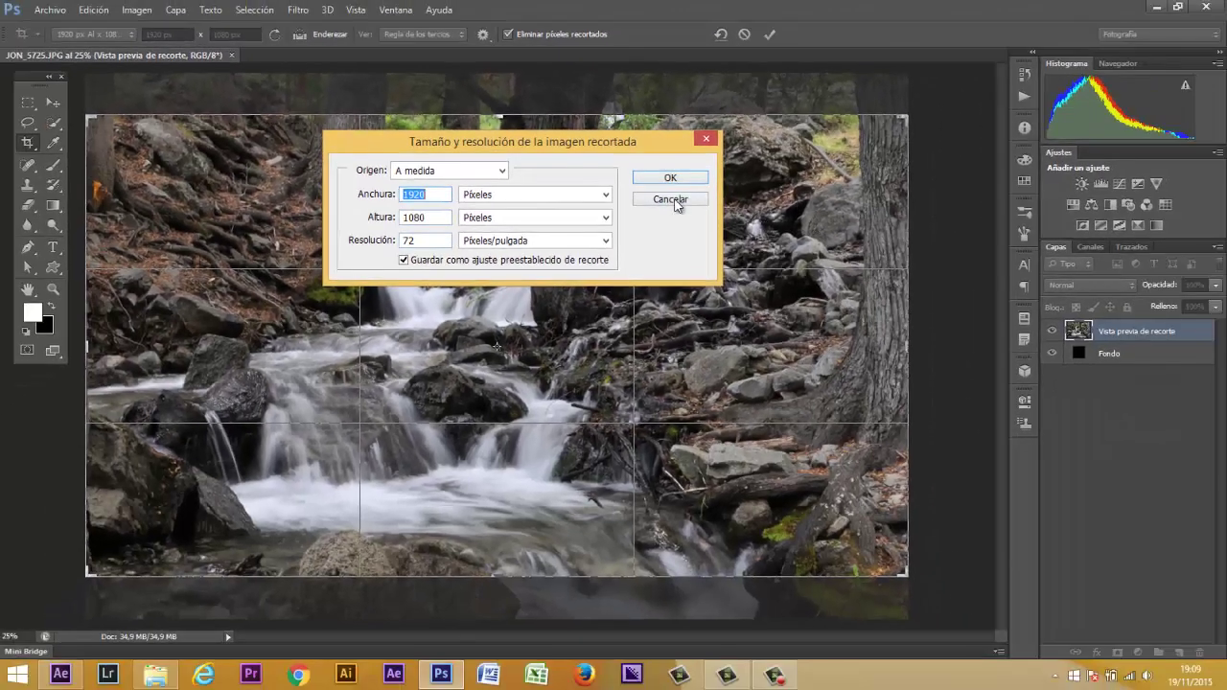
click(673, 203)
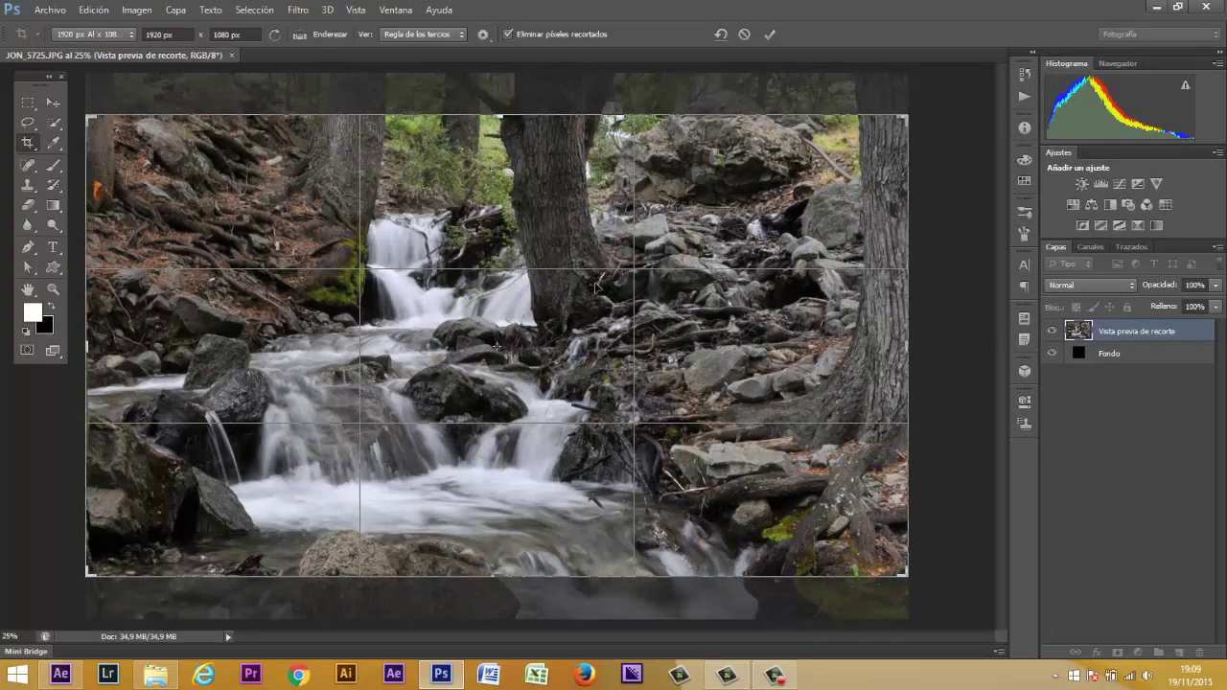
key(Return)
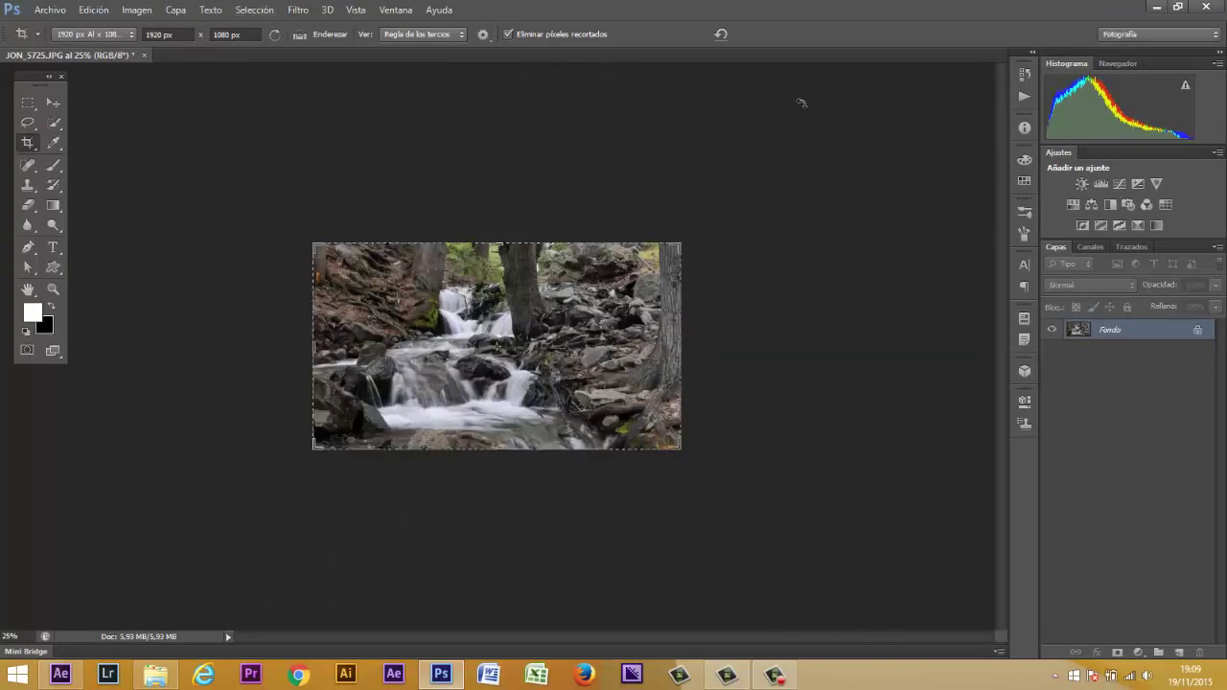
click(1155, 7)
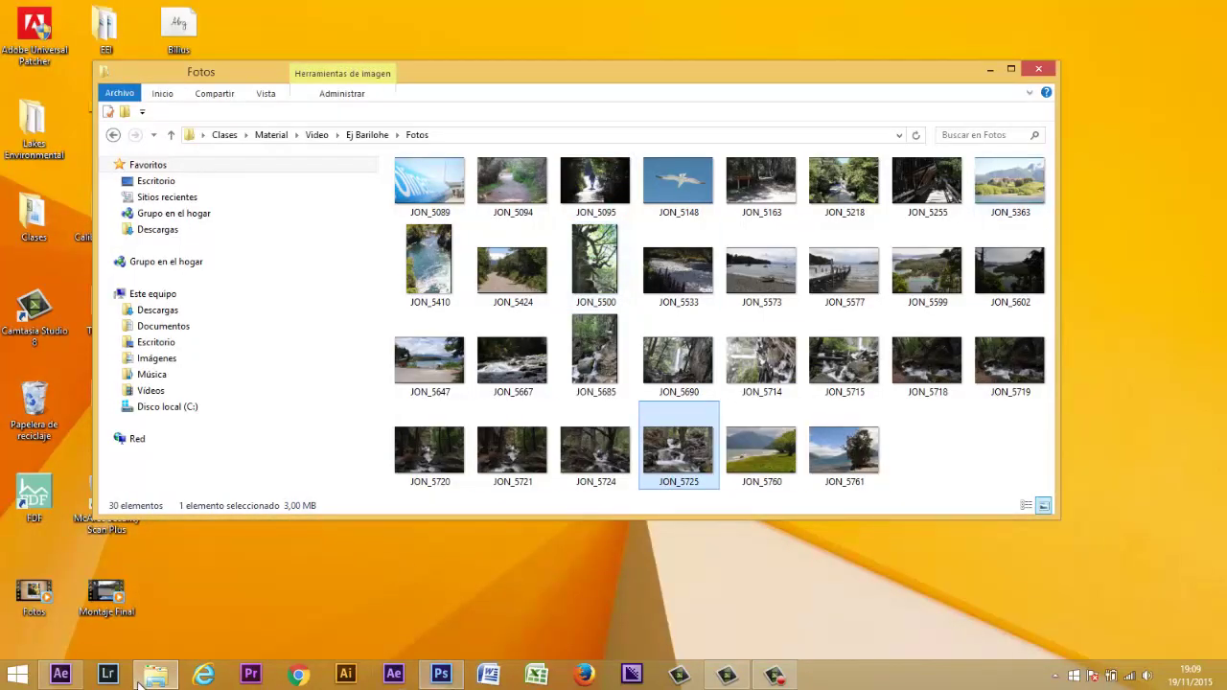
click(61, 675)
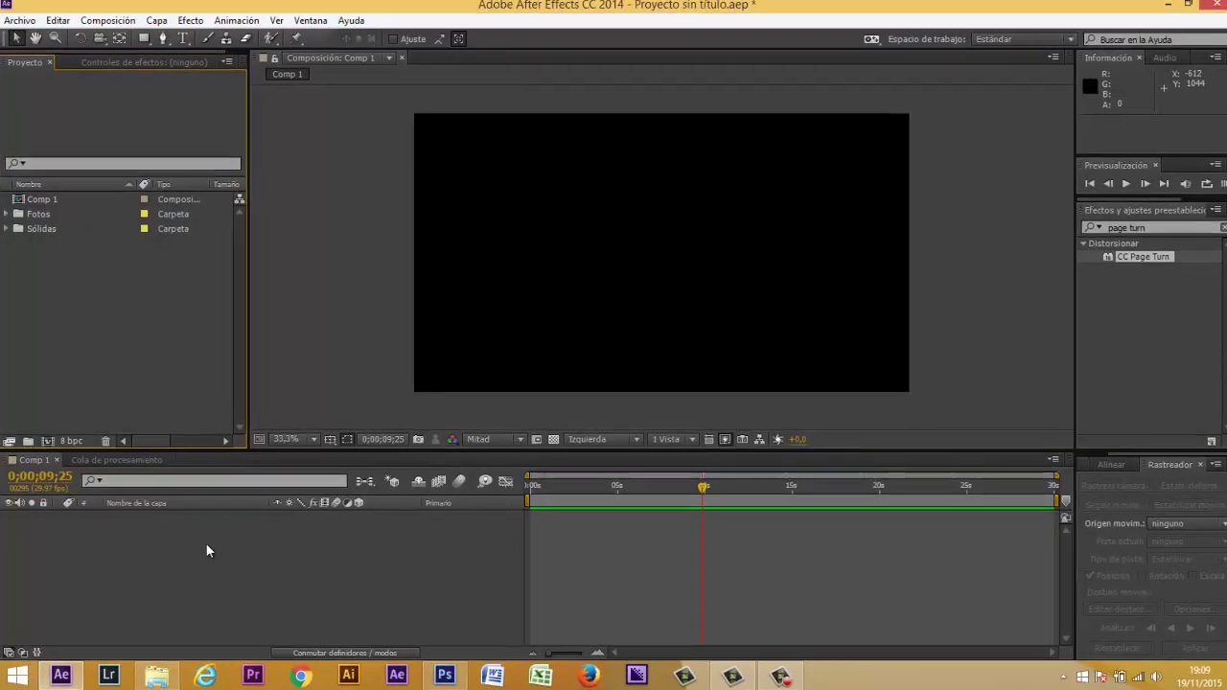
Create a new white 1920 × 1080 solid layer in Comp 1
right_click(206, 543)
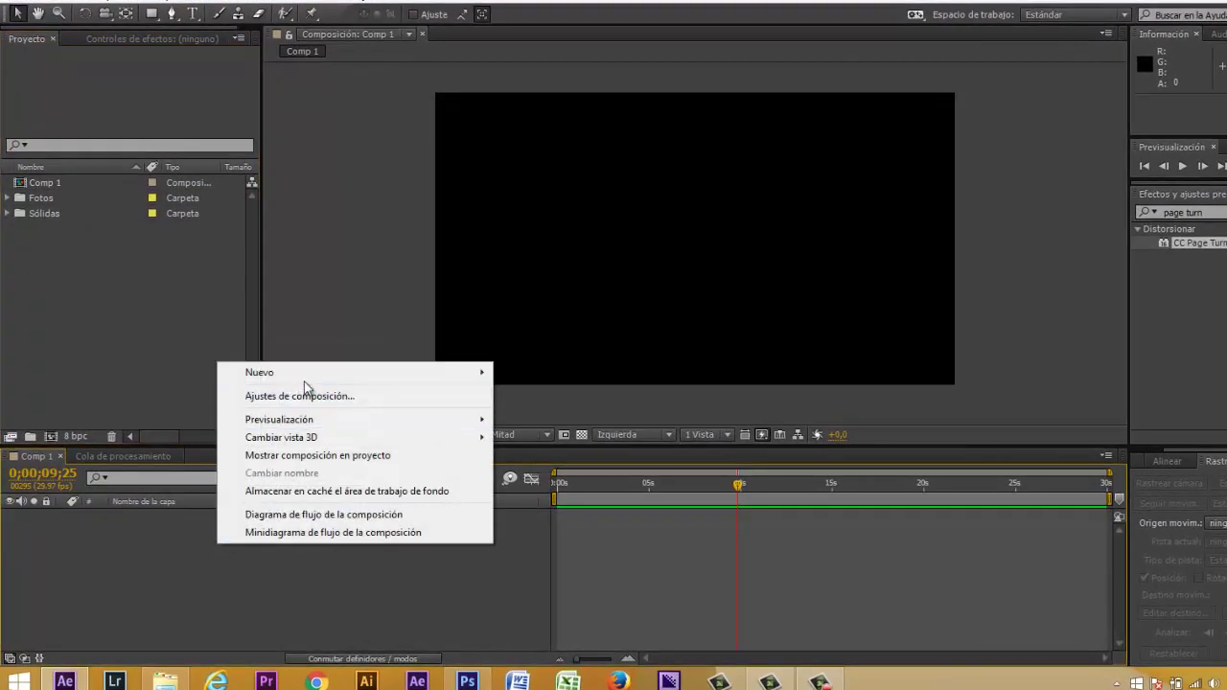
mouse_move(304, 375)
click(543, 413)
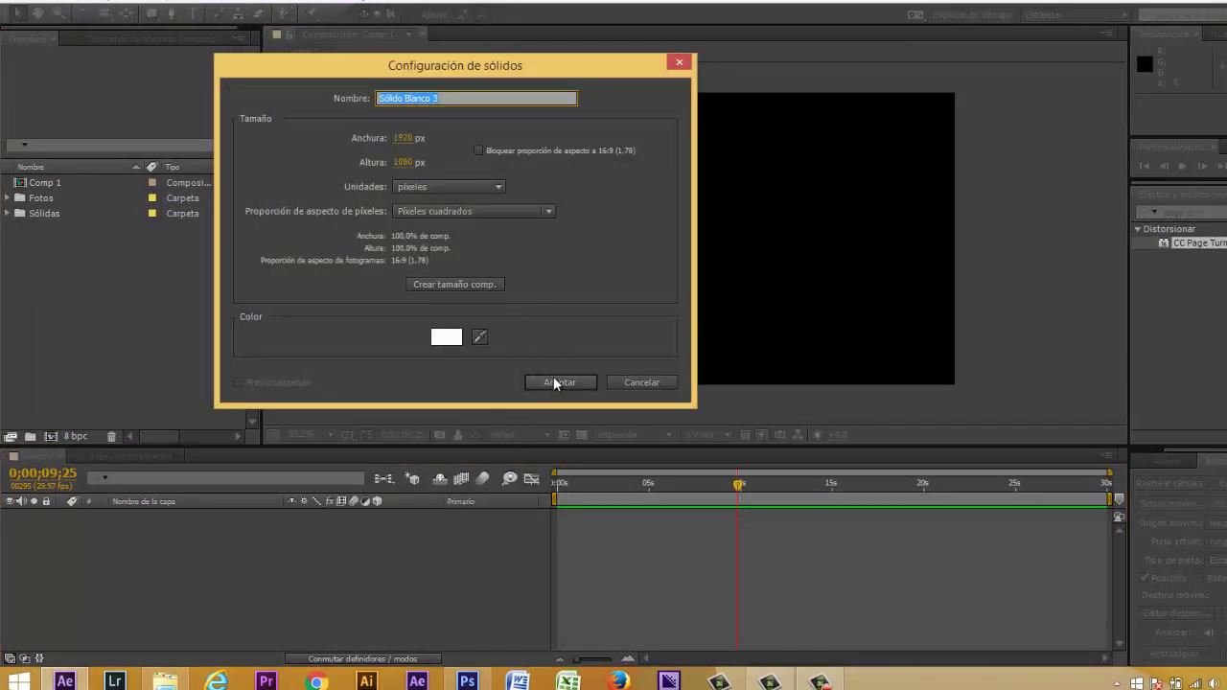
click(556, 383)
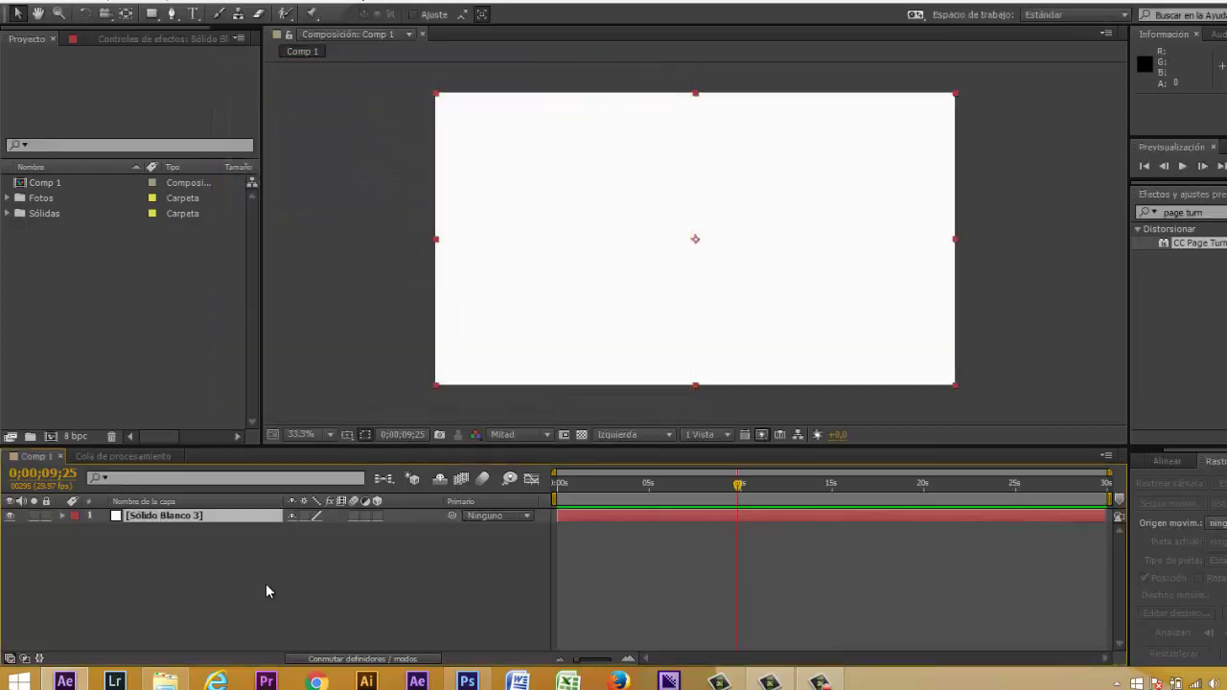
Rename the white solid layer to F1
click(166, 517)
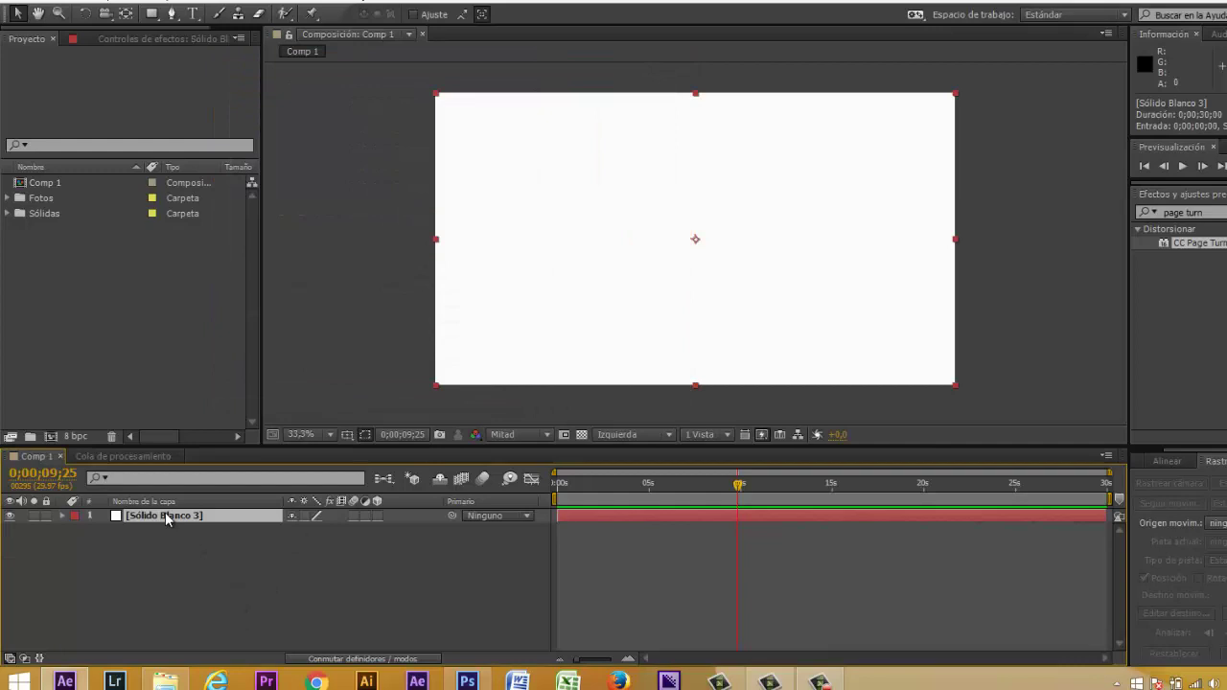
key(Return)
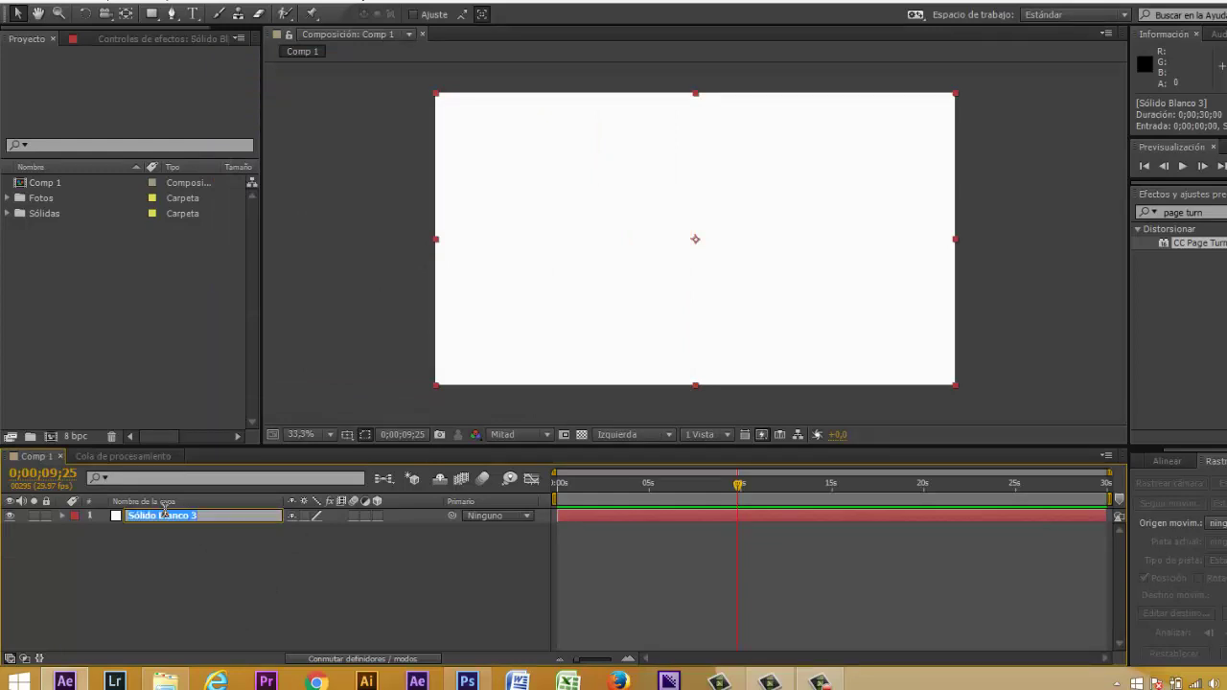
text(F1)
key(Return)
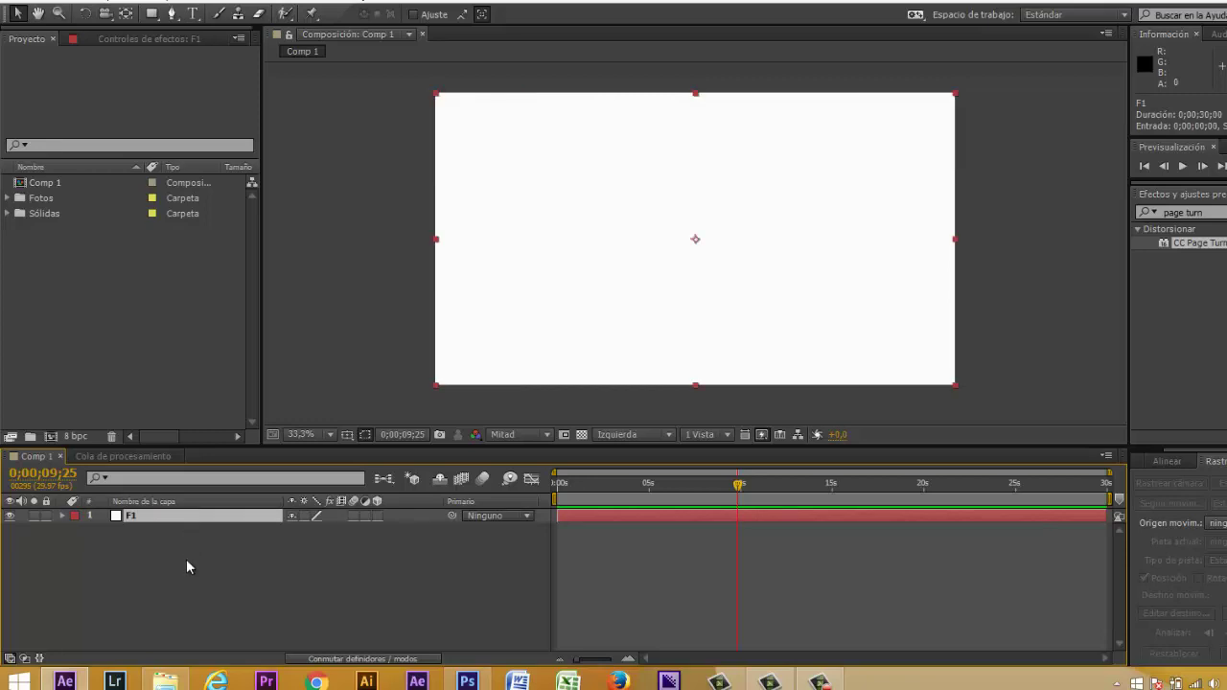
Scale layer F1 down to 88% so a black margin surrounds it
key(s)
drag(309, 533, 295, 528)
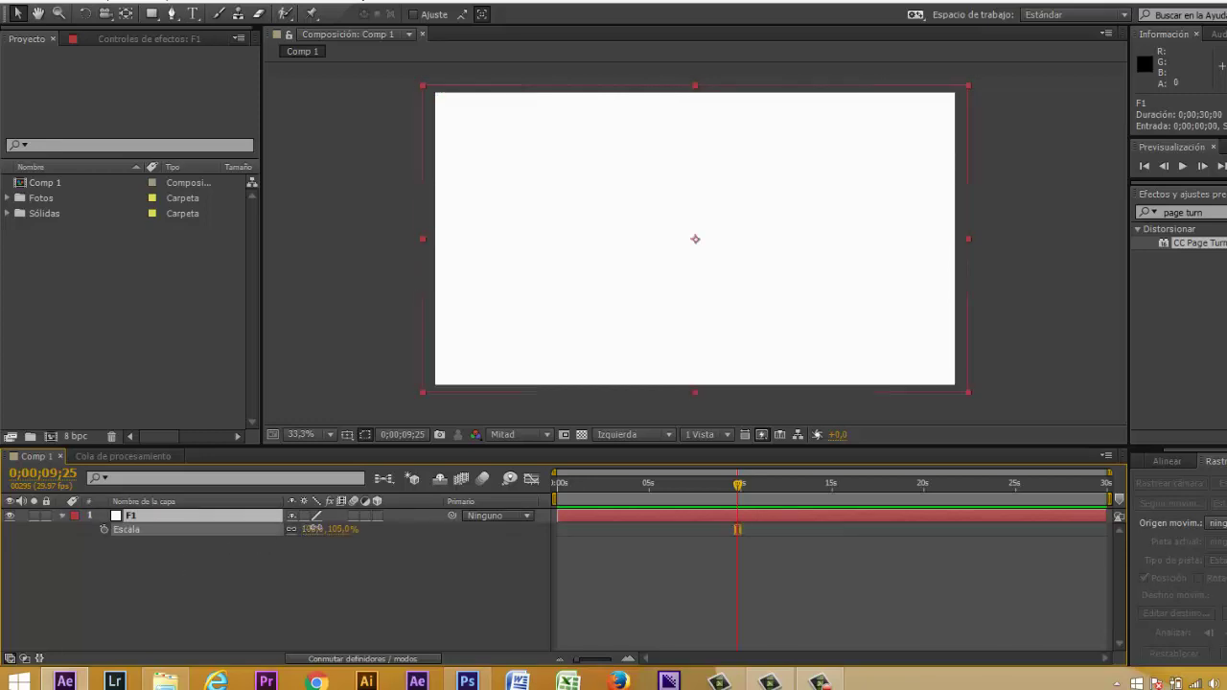
click(222, 565)
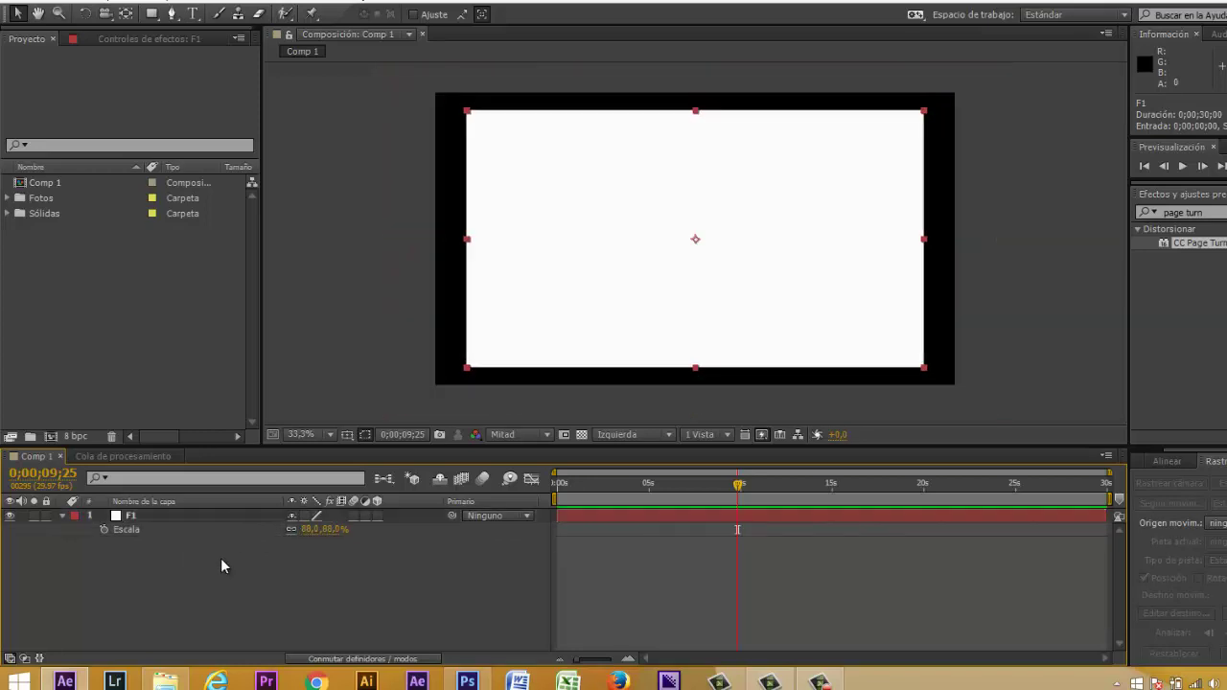
click(162, 519)
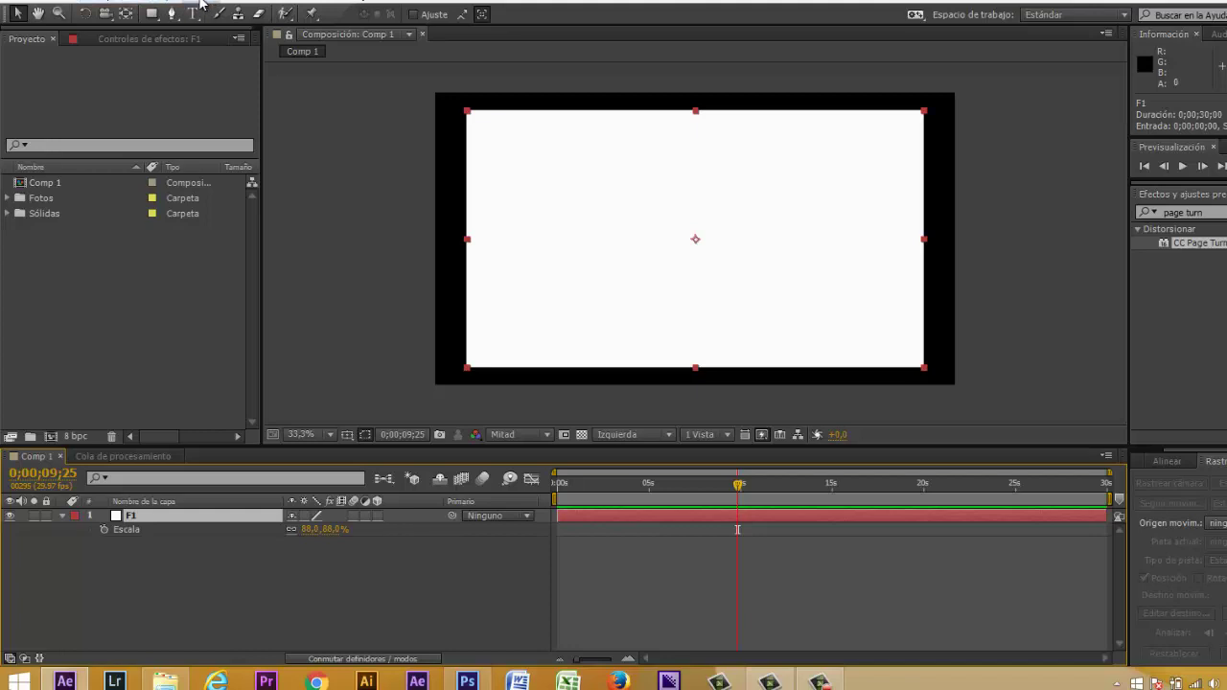
click(165, 4)
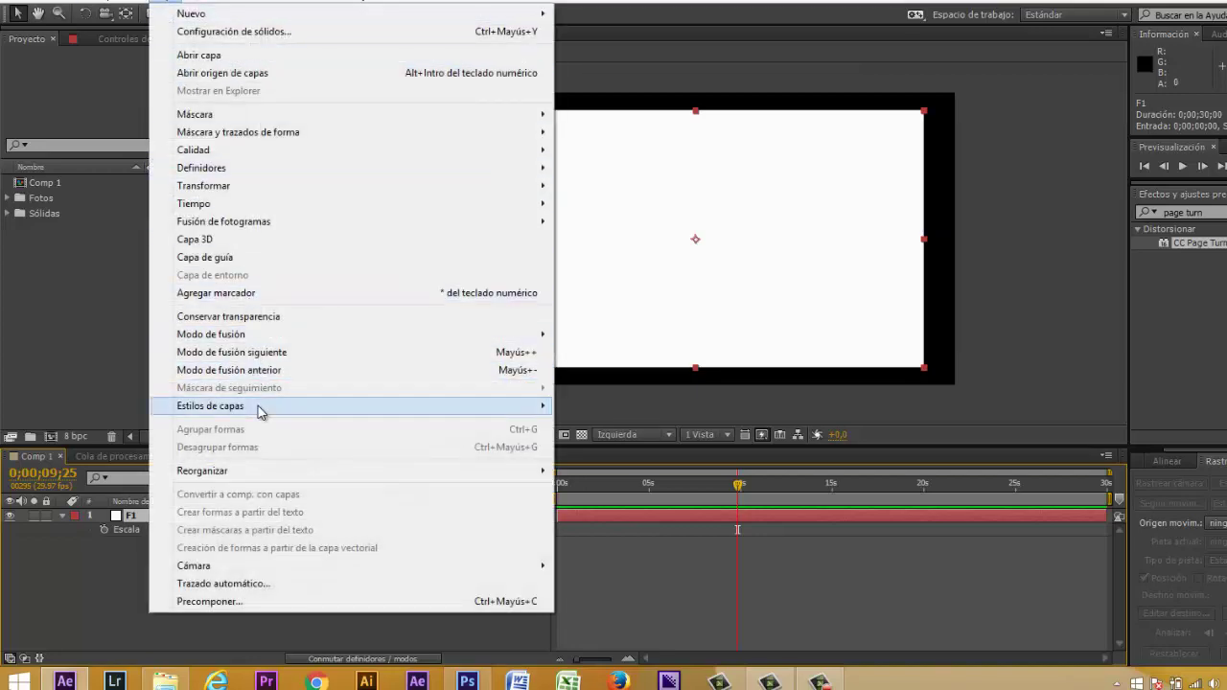
Add a Stroke layer style to F1: size 16.1, position Inside, colour near-white FAF8F8
mouse_move(537, 406)
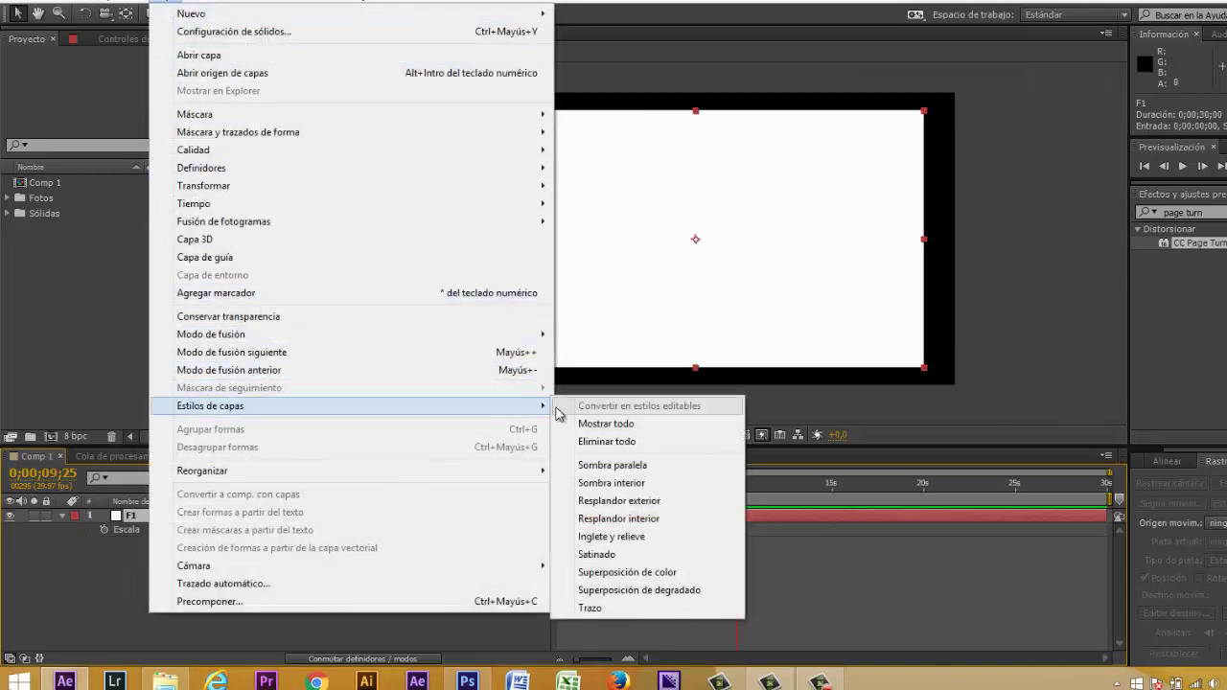
click(638, 609)
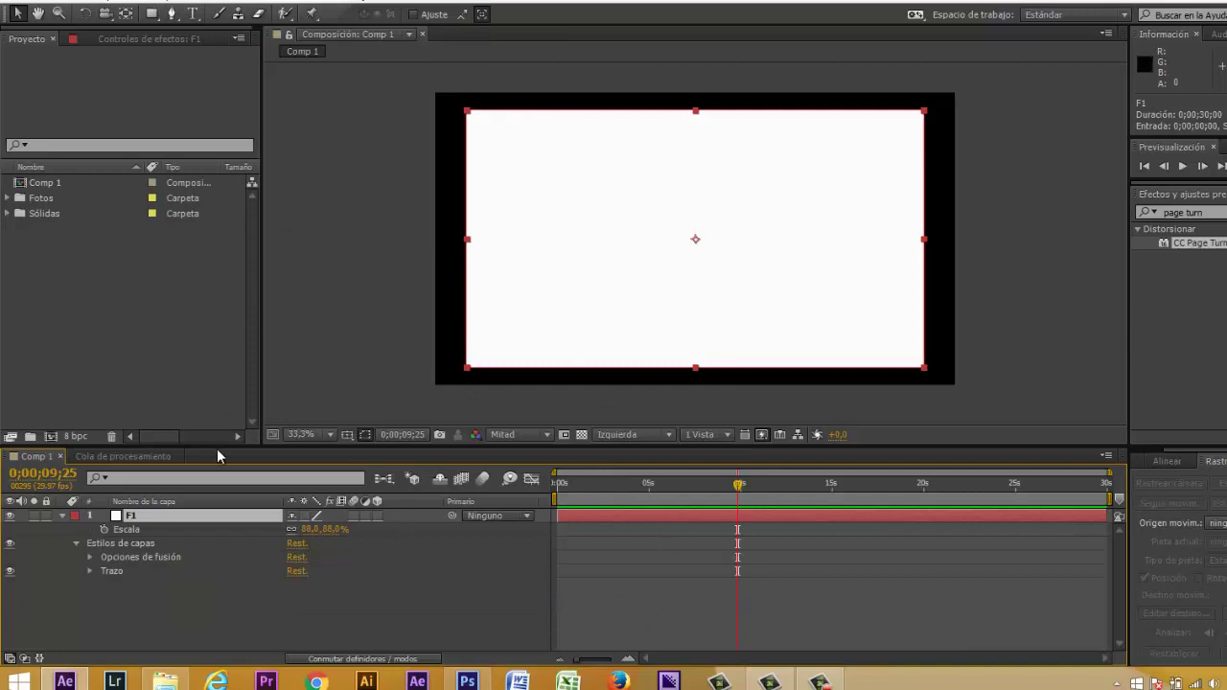
click(90, 571)
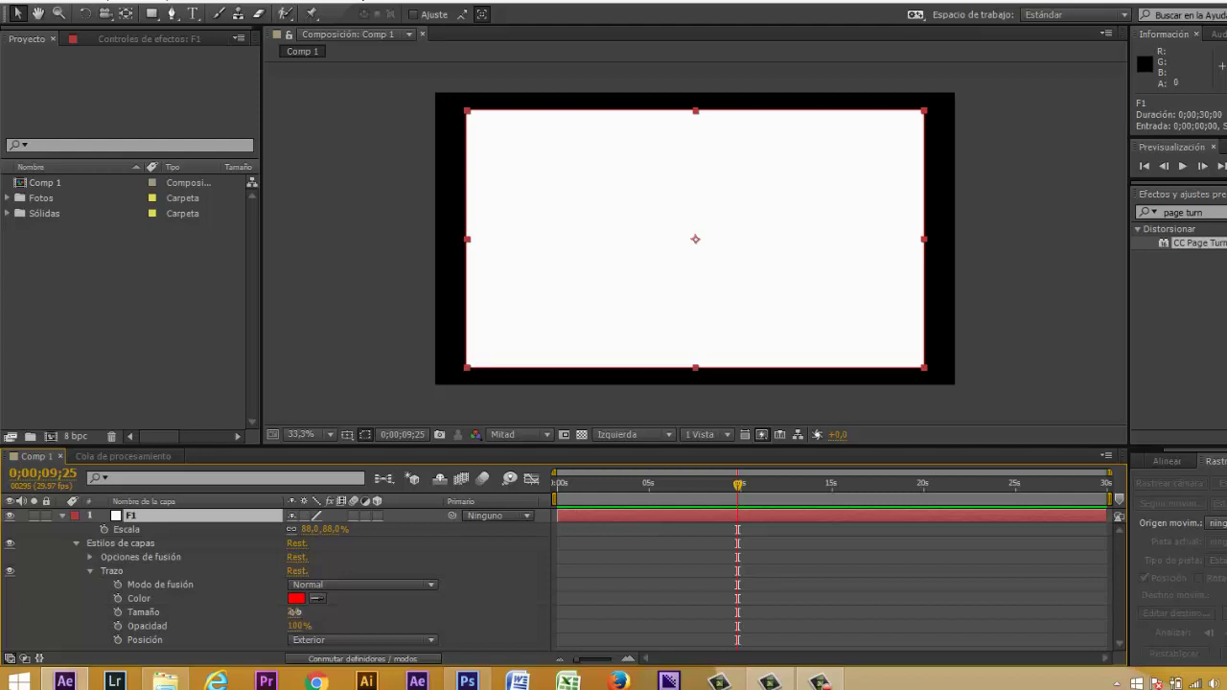
click(297, 611)
drag(303, 611, 379, 586)
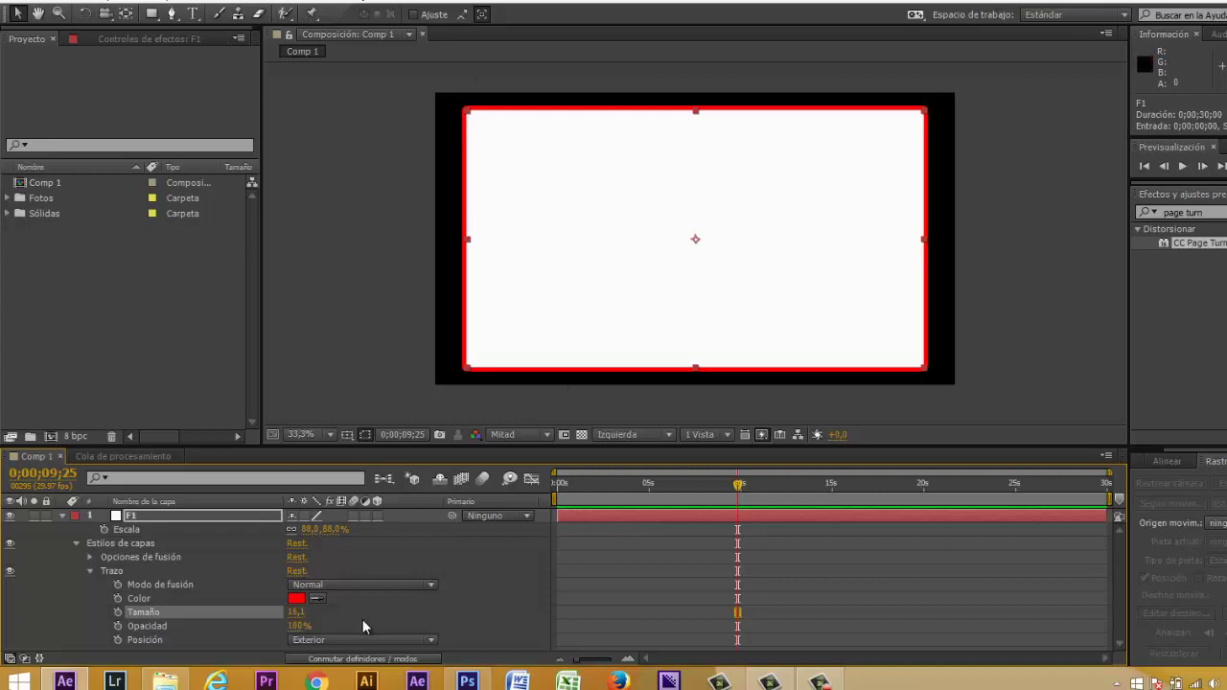
click(431, 640)
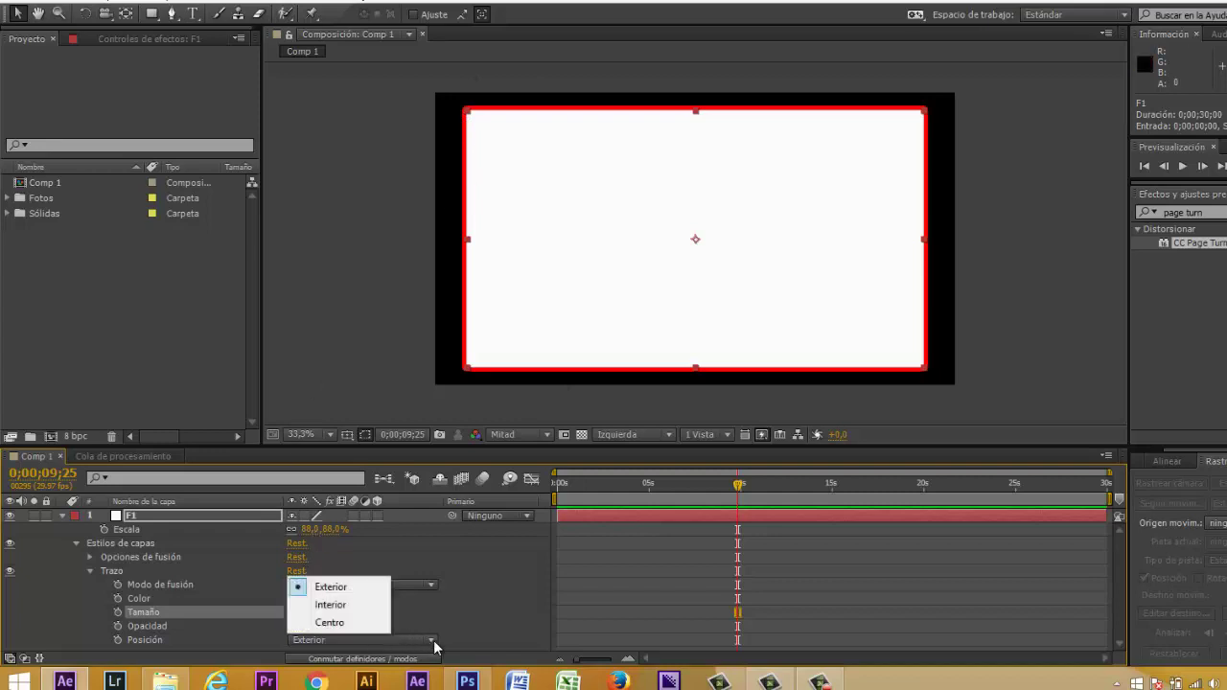
click(349, 606)
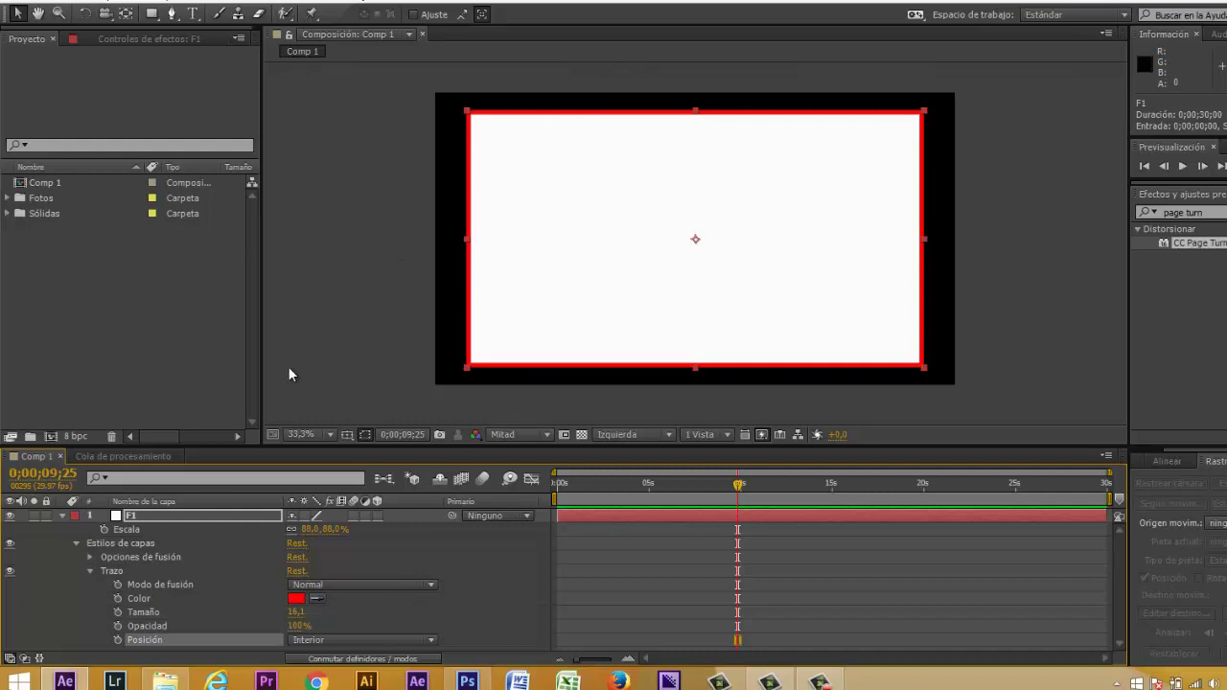
click(296, 600)
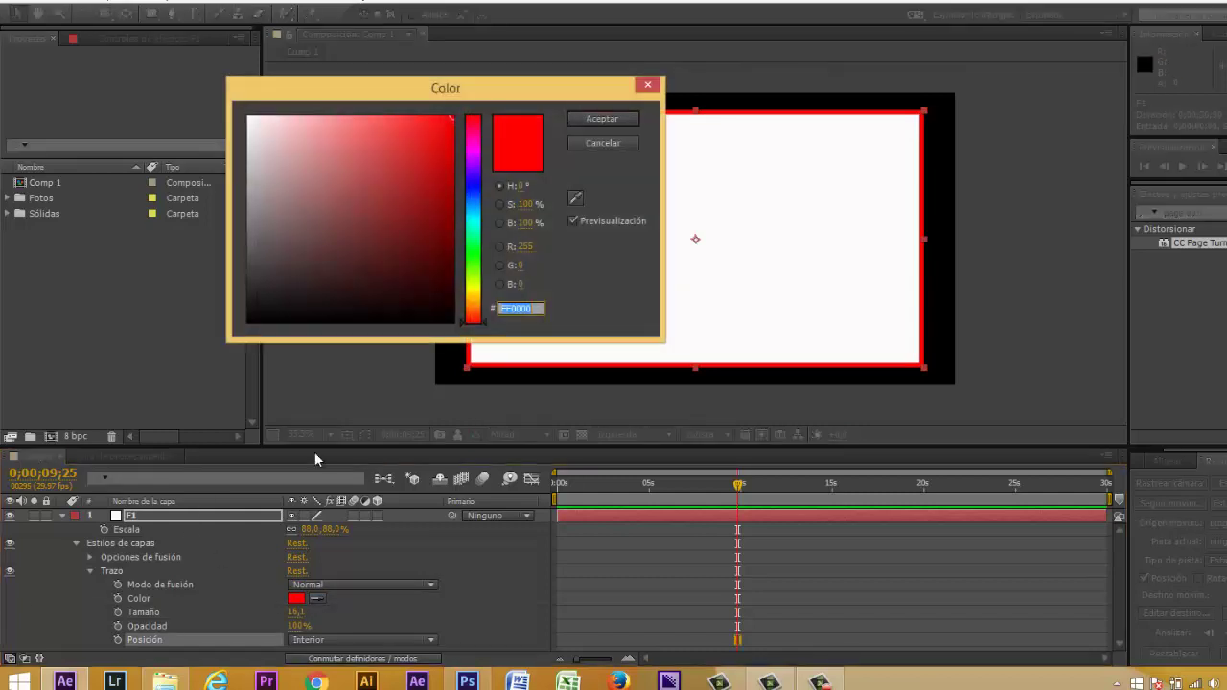
click(249, 119)
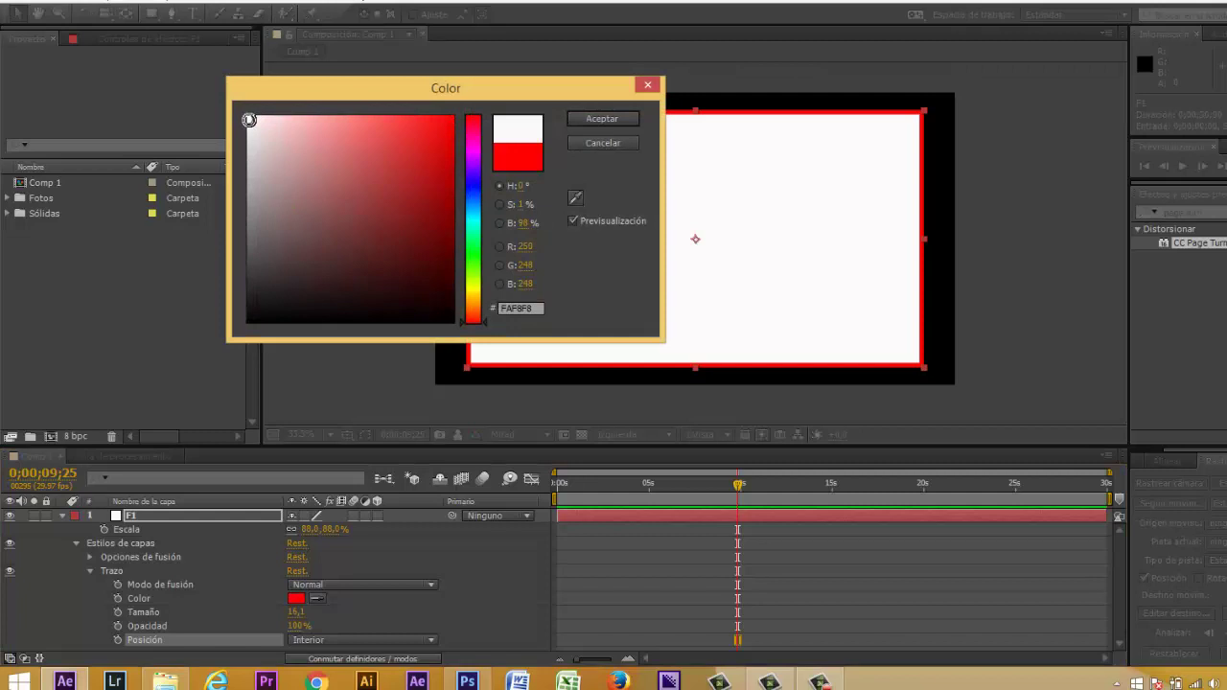
click(596, 130)
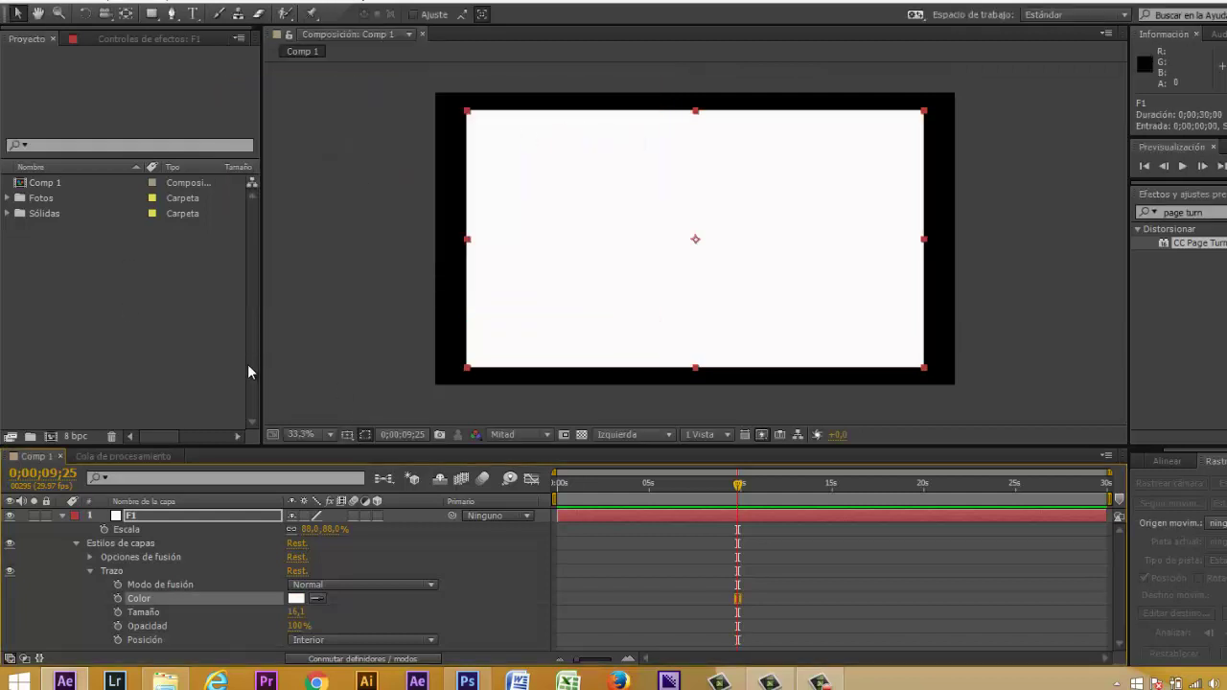
click(62, 517)
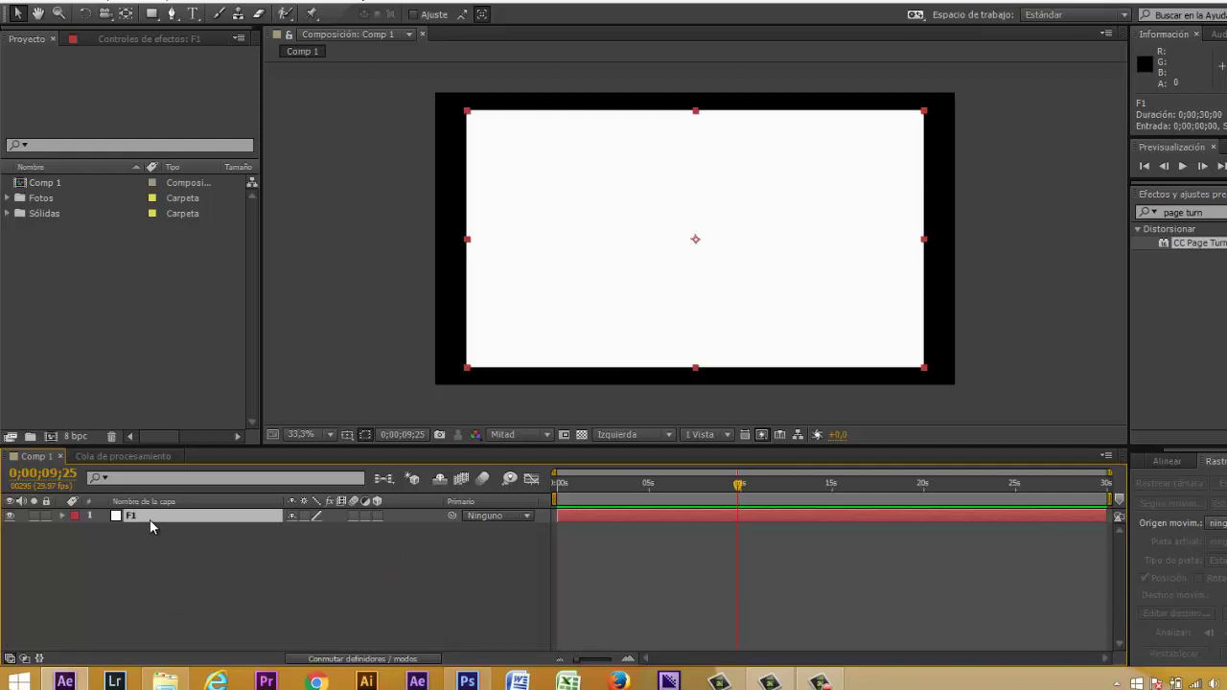
Duplicate F1 into a stack of five frames and rotate F1 by 1°
key(ctrl+d)
key(ctrl+d)
key(ctrl+d)
key(ctrl+d)
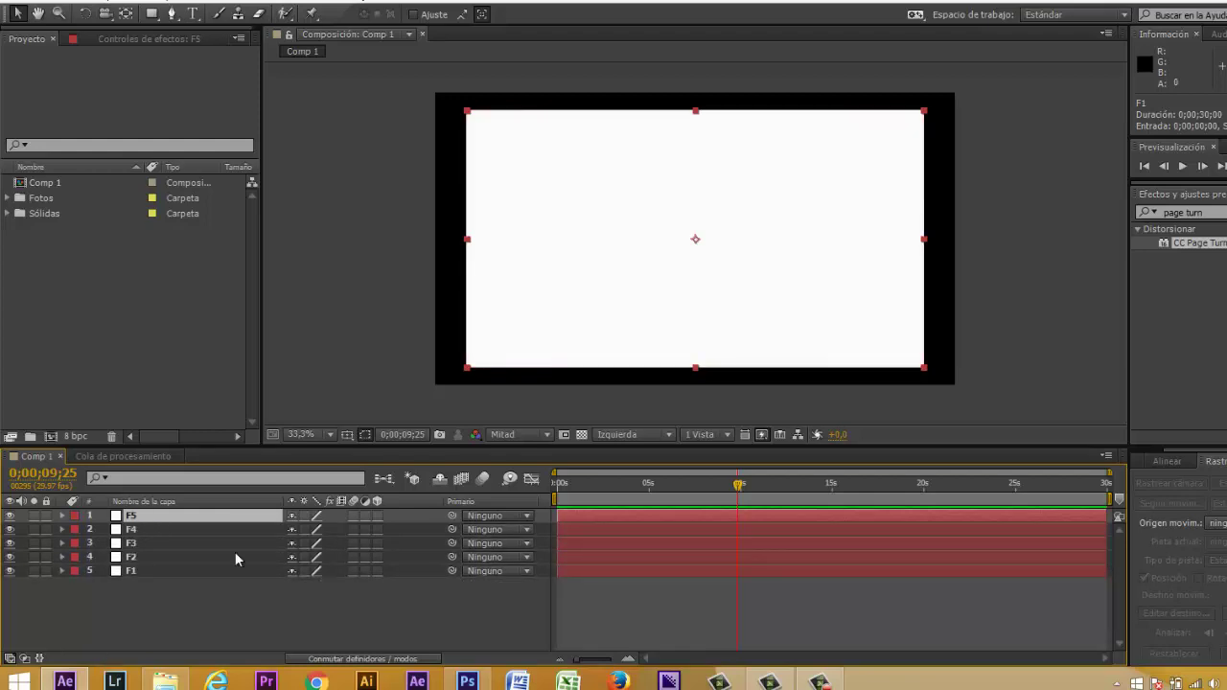
click(185, 573)
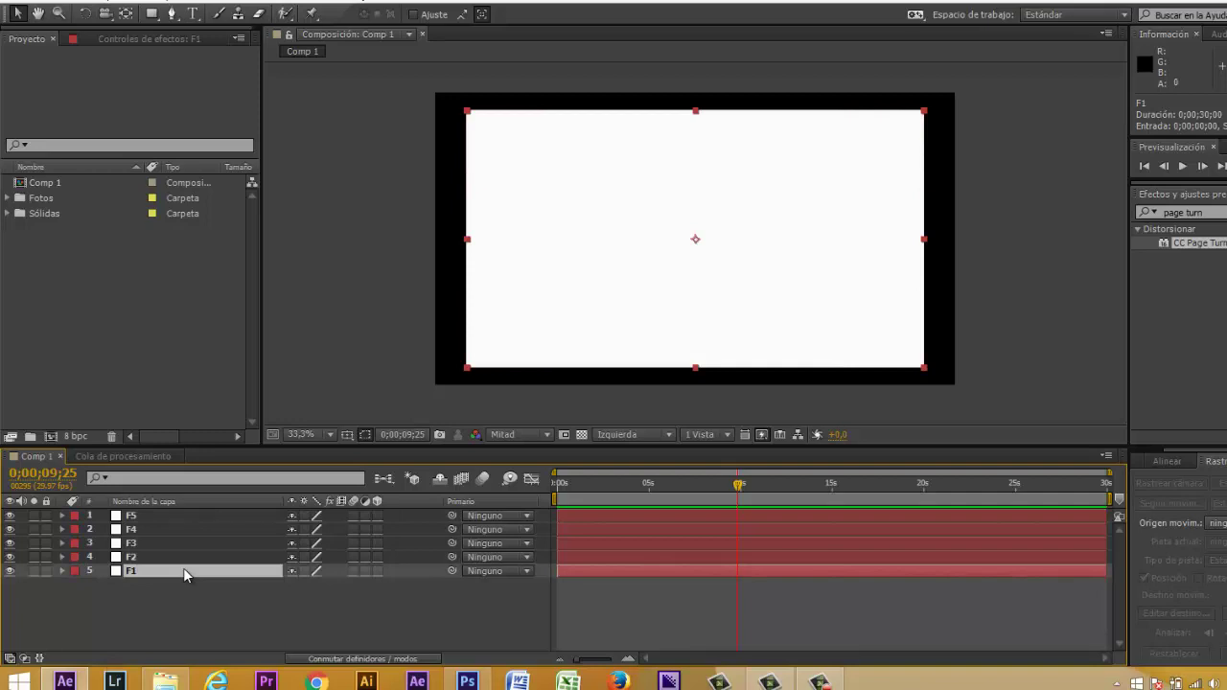
key(r)
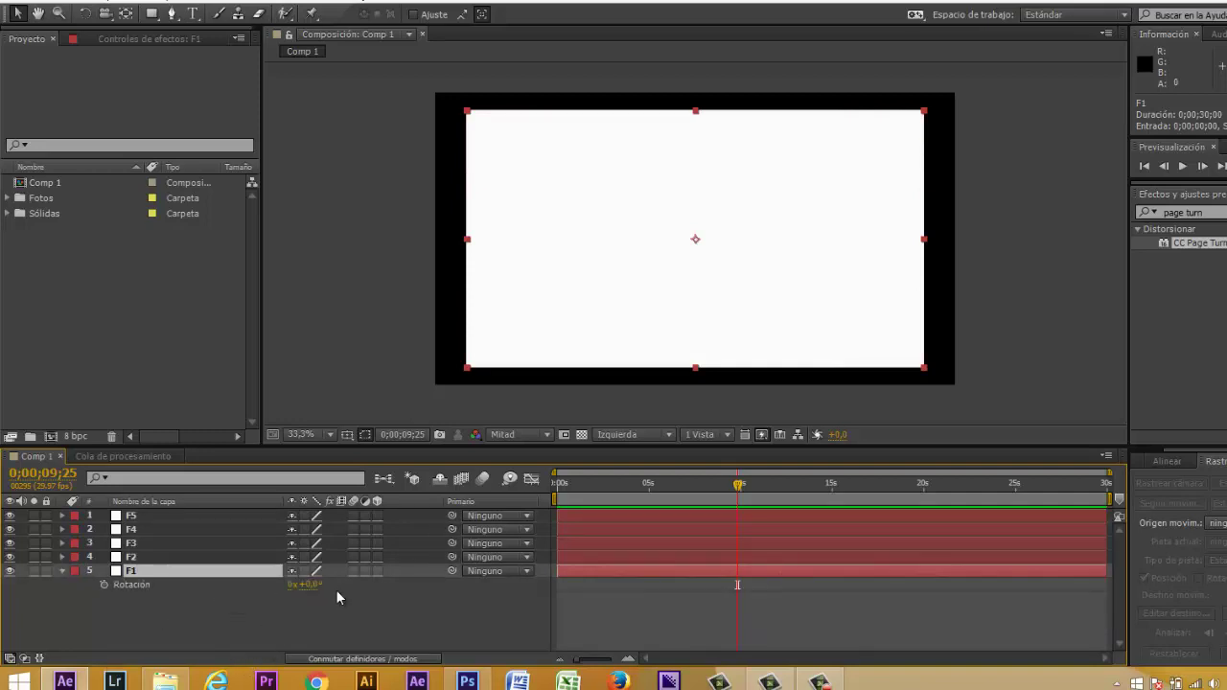
click(308, 584)
text(1)
key(Return)
Rotate frame F2 by 2° and frame F3 by -1°
click(132, 558)
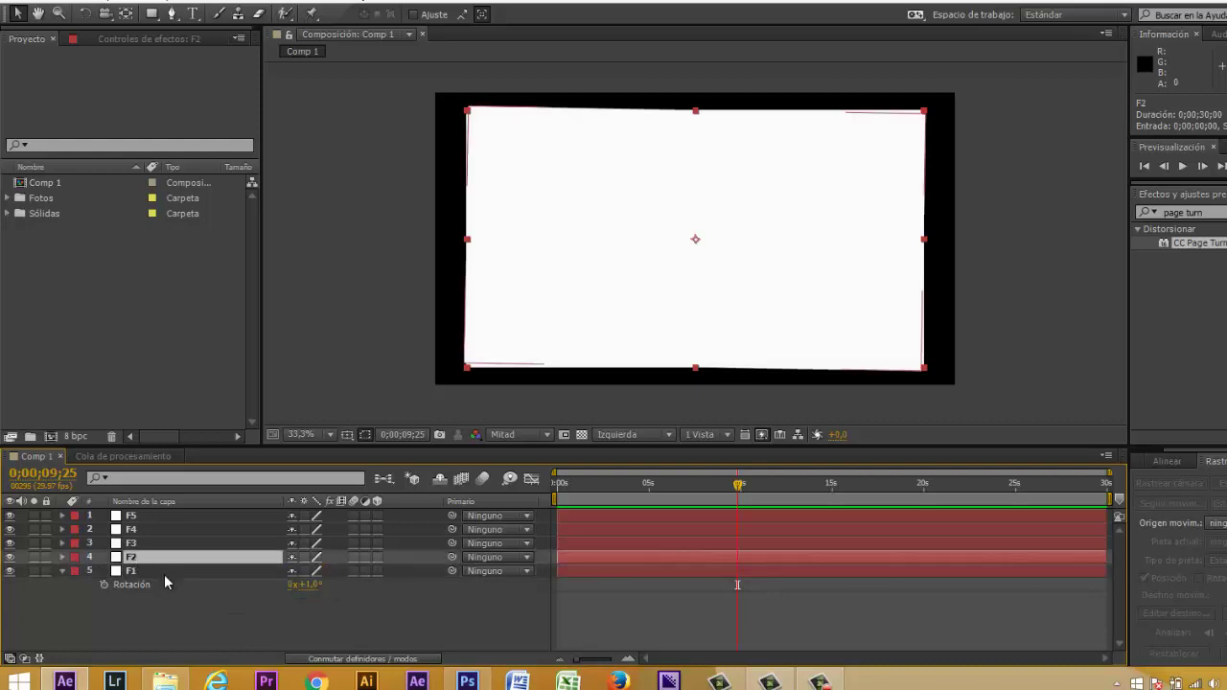
key(r)
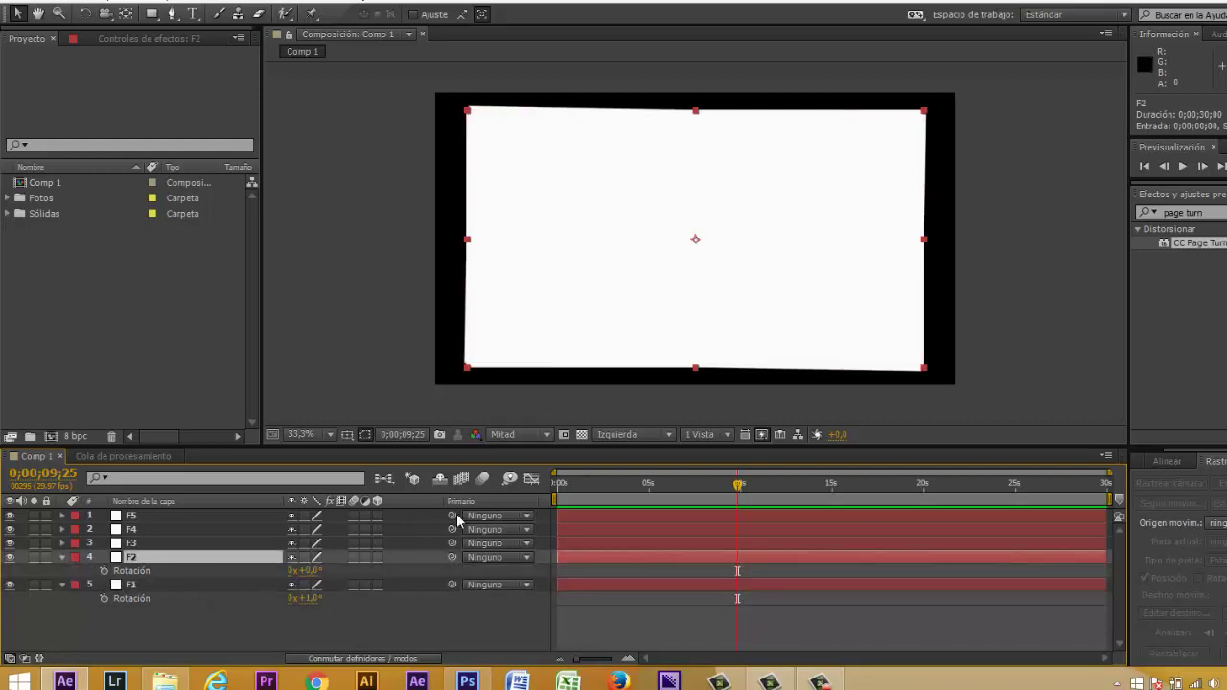
click(316, 571)
key(Return)
click(126, 544)
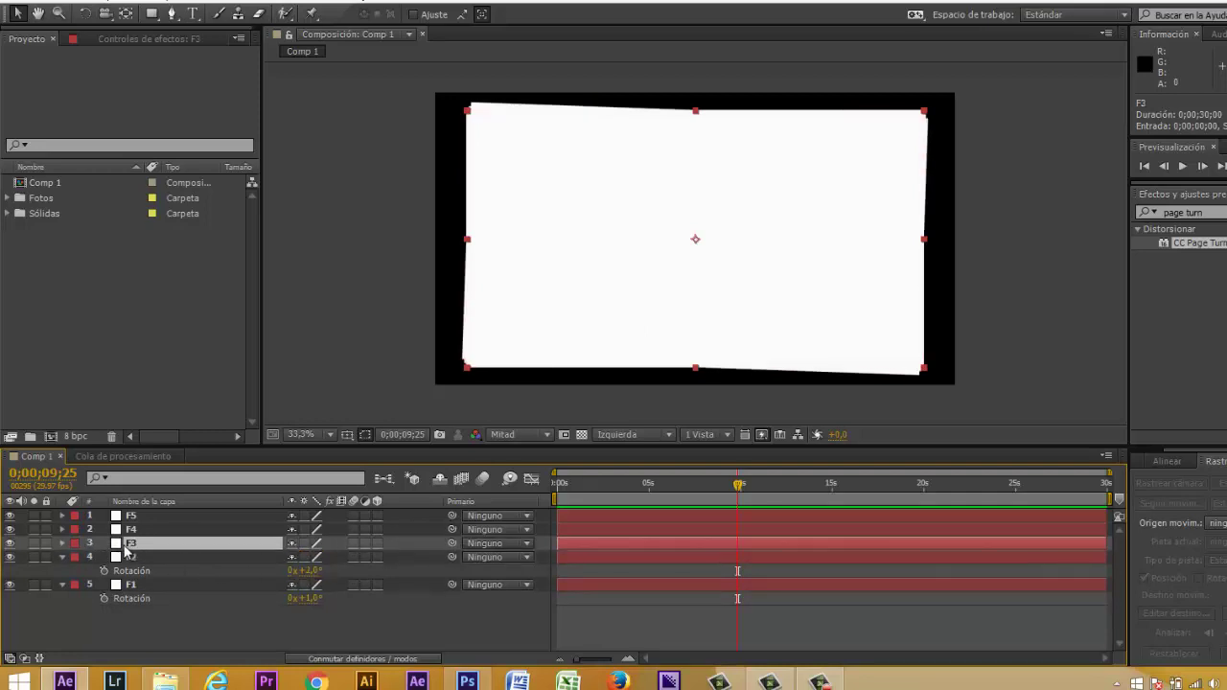
key(r)
click(310, 554)
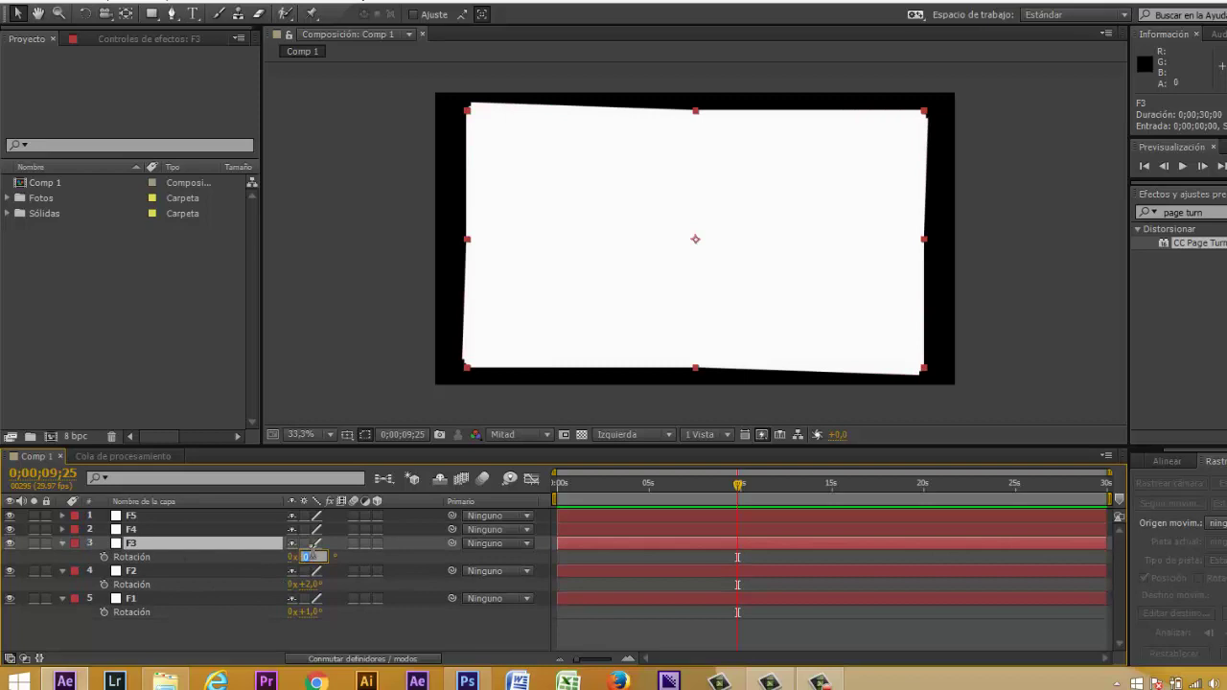
text(-1)
key(Return)
Collapse the rotation rows of F1–F3 and select the top frame F5
click(131, 529)
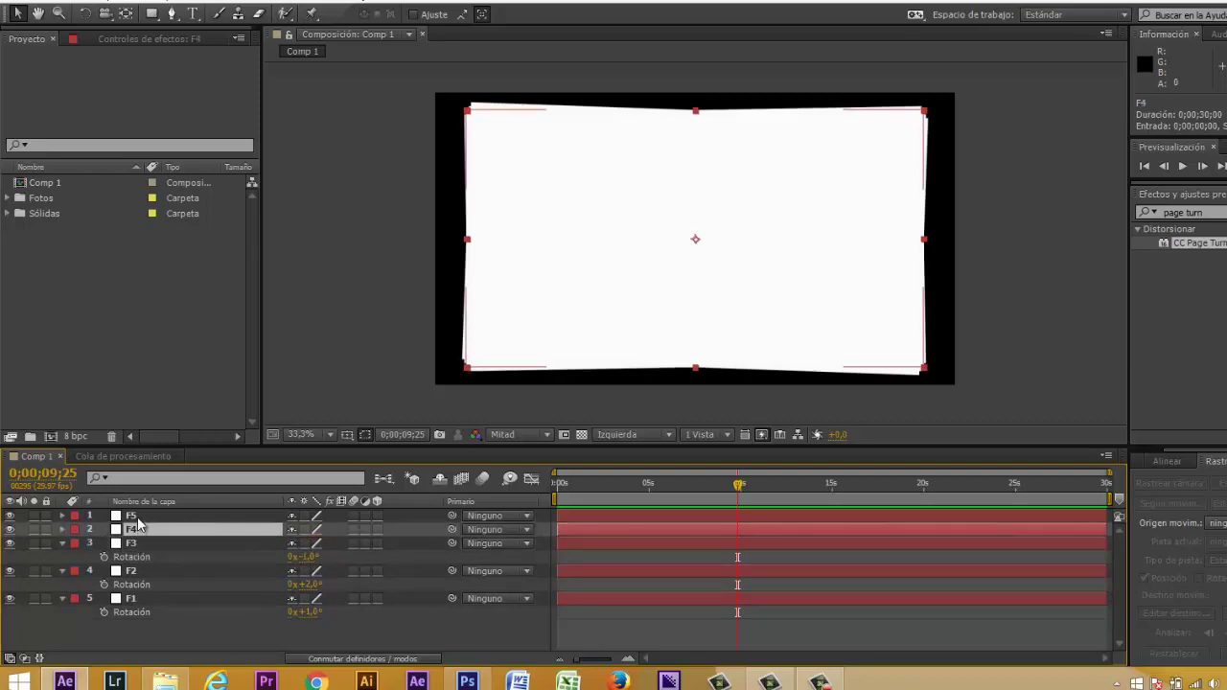
click(137, 517)
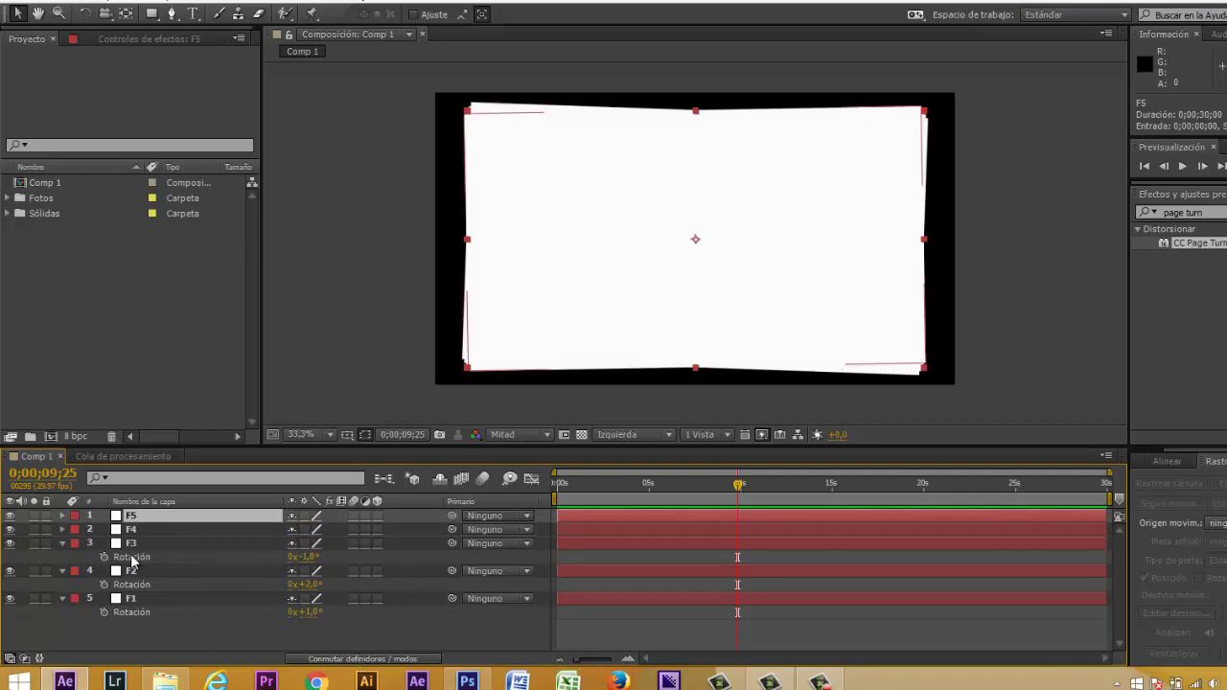
click(63, 543)
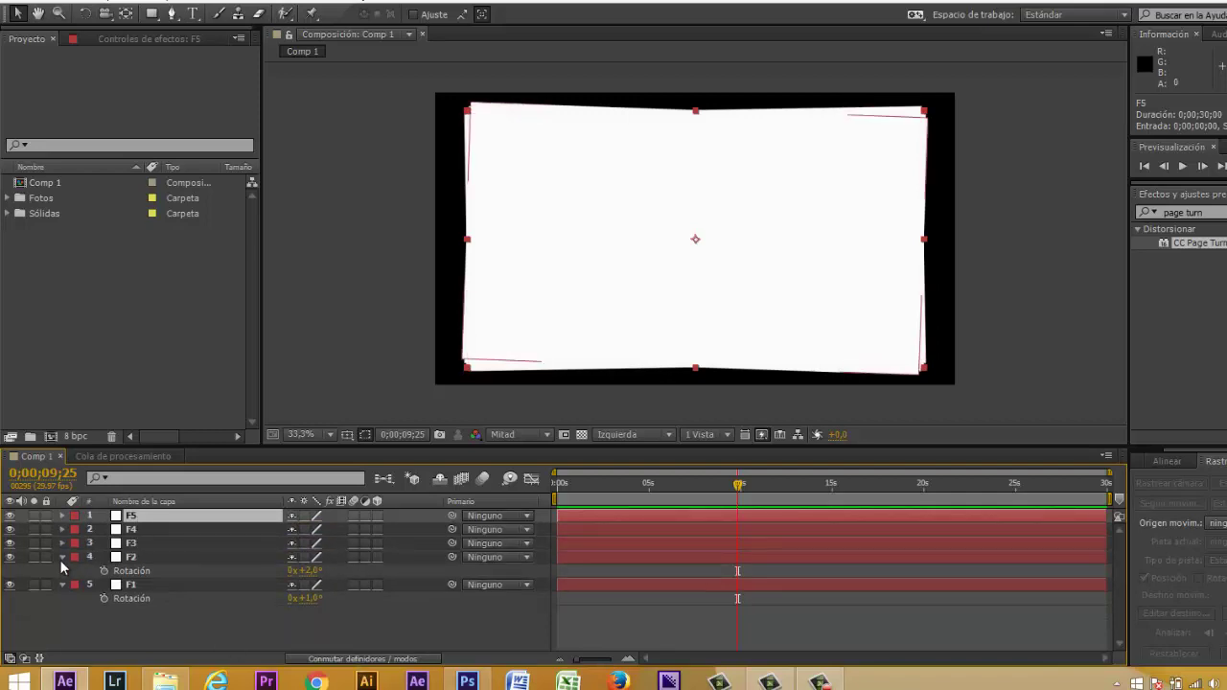
click(62, 557)
key(ctrl+shift+a)
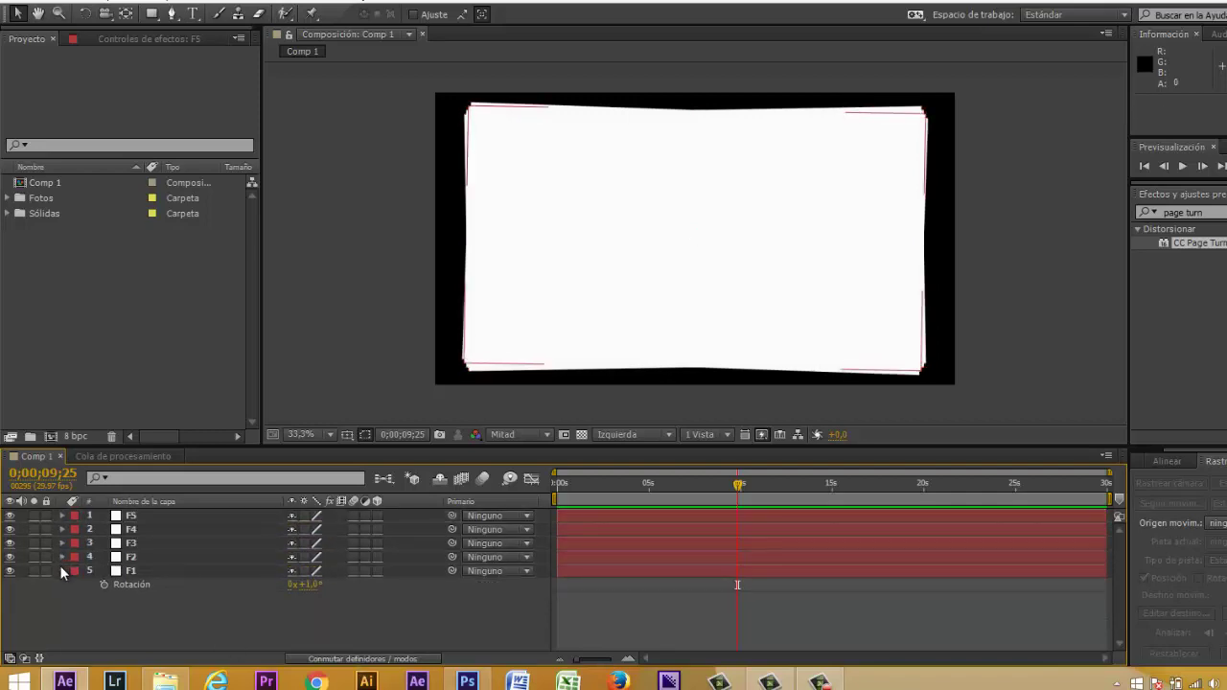
click(62, 571)
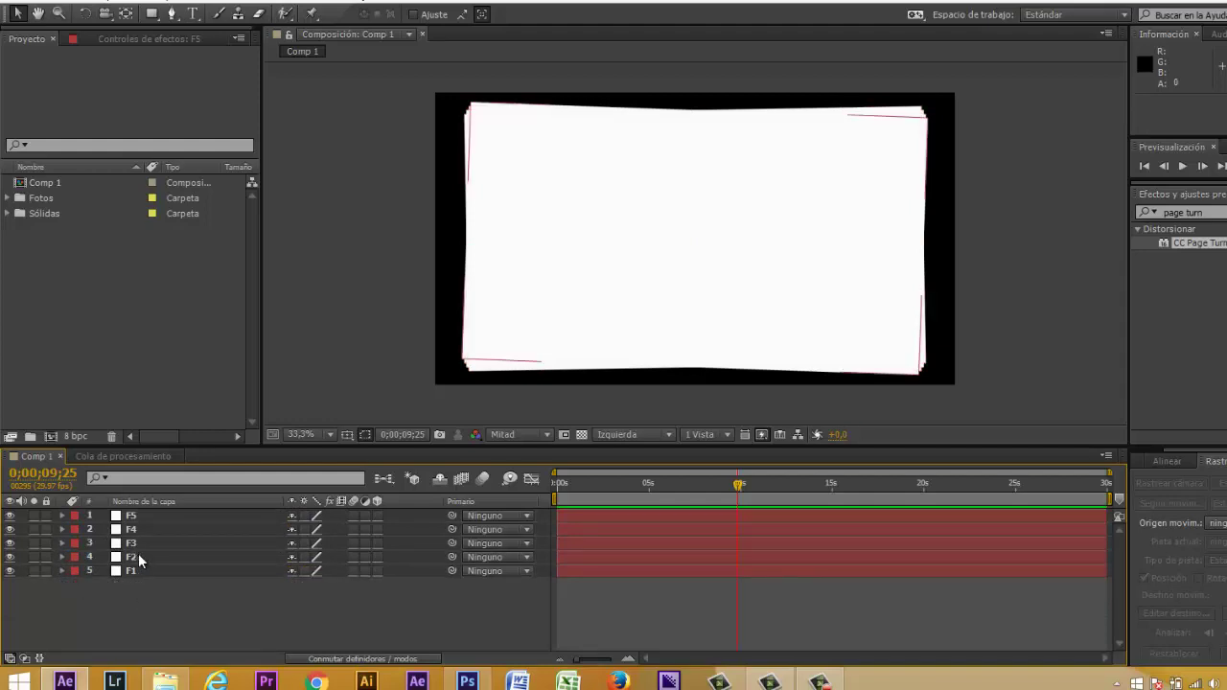
click(151, 515)
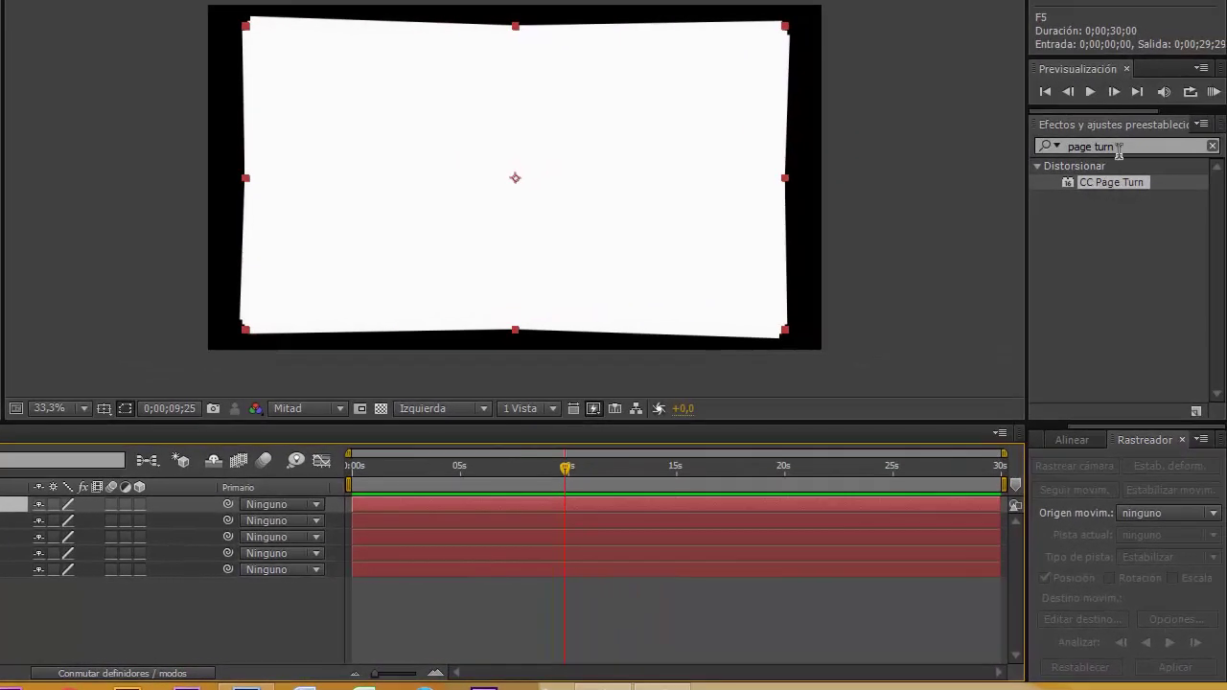
Apply CC Page Turn from the Effects & Presets search results to layer F5
click(1118, 148)
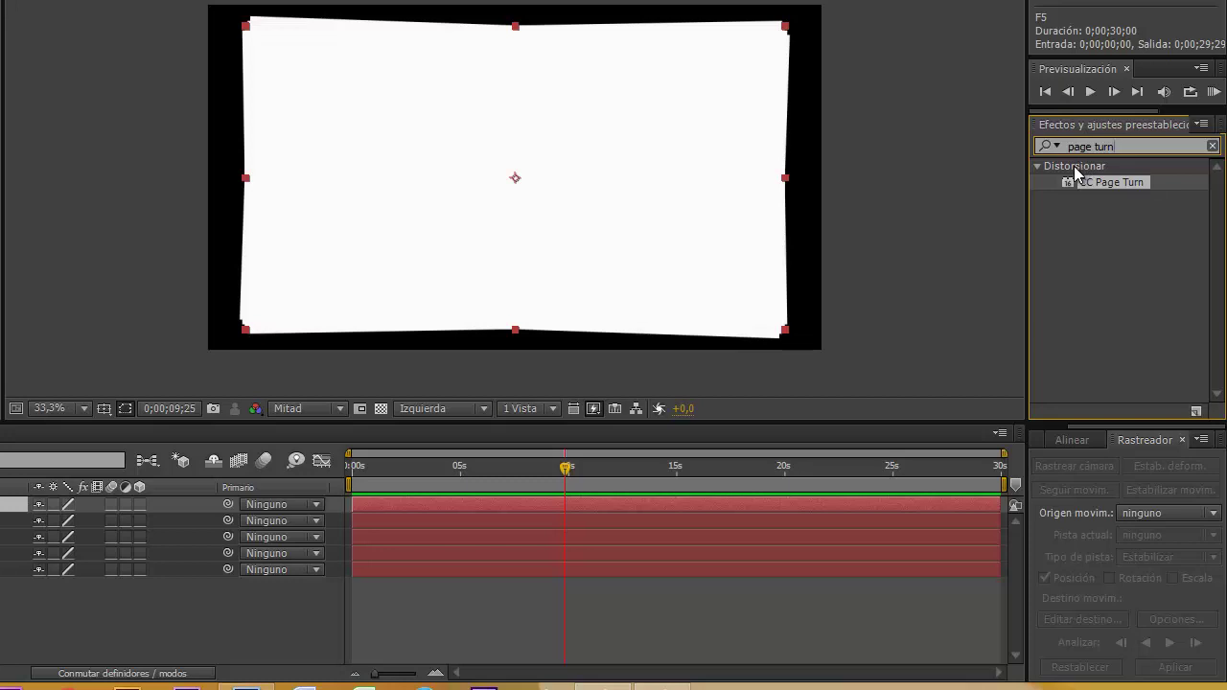
double_click(1142, 257)
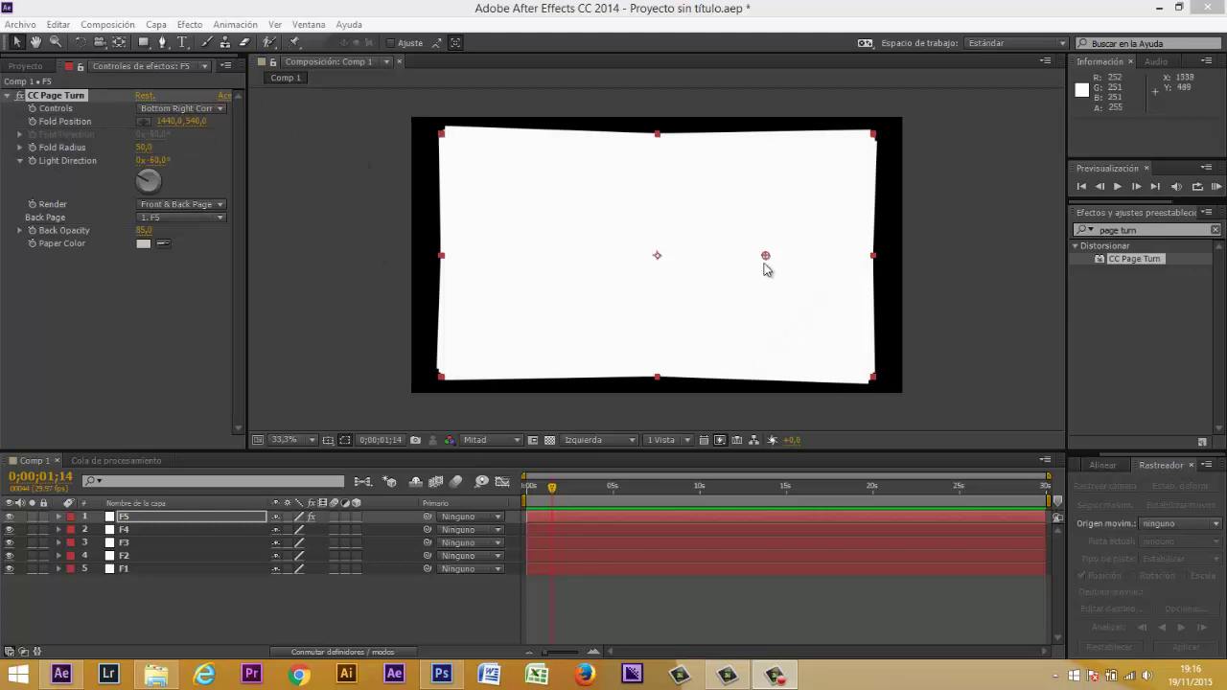
Set Back Page to Ninguno, Back Opacity 100, Fold Radius 41.6, and adjust light direction
click(220, 218)
click(204, 236)
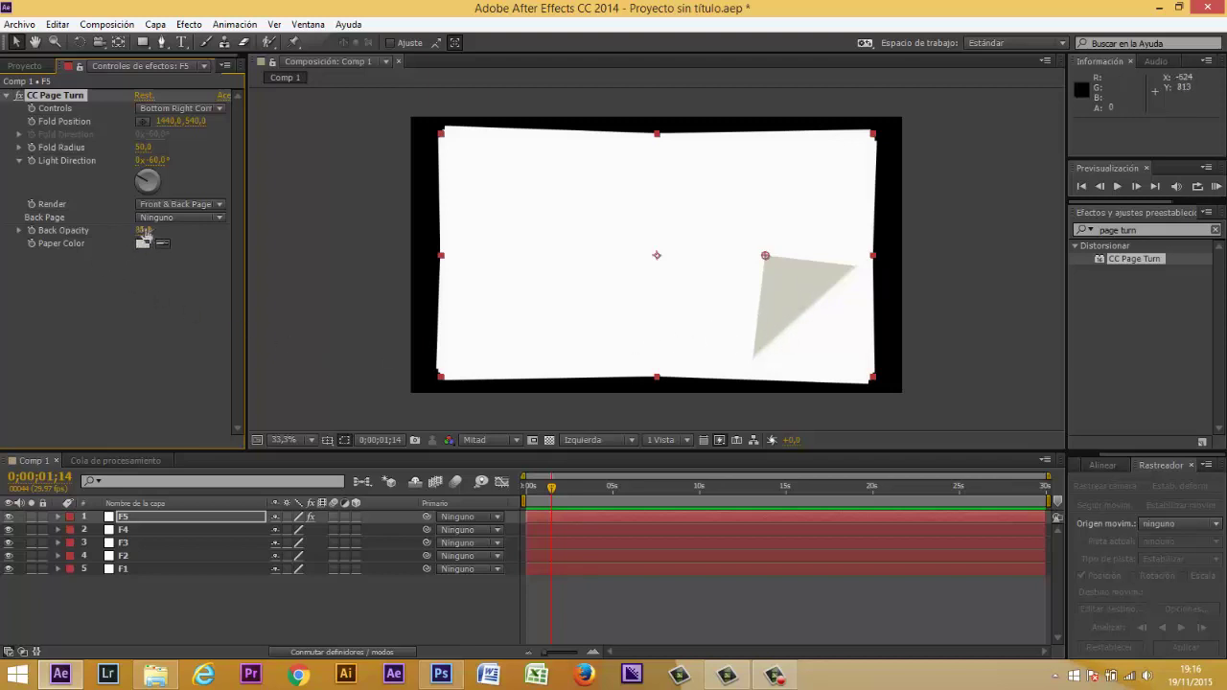
drag(143, 230, 175, 230)
mouse_move(143, 180)
mouse_down()
mouse_move(201, 161)
mouse_move(178, 143)
mouse_up()
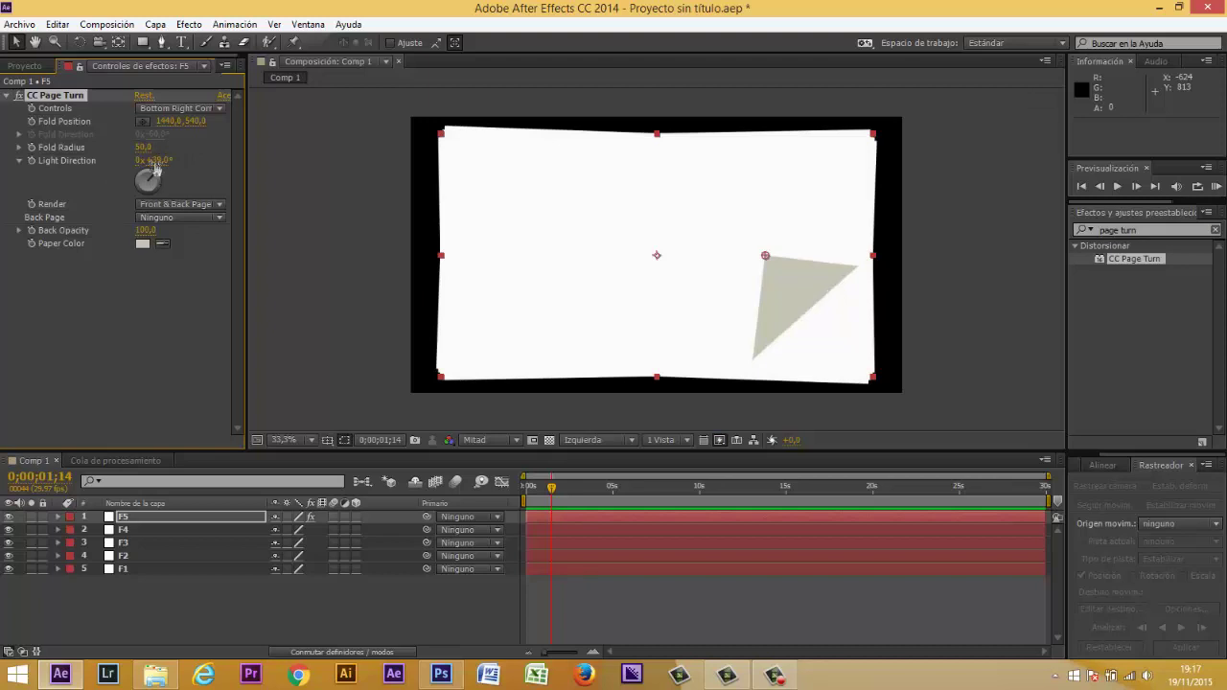
mouse_move(142, 147)
mouse_down()
mouse_move(165, 152)
mouse_move(105, 174)
mouse_up()
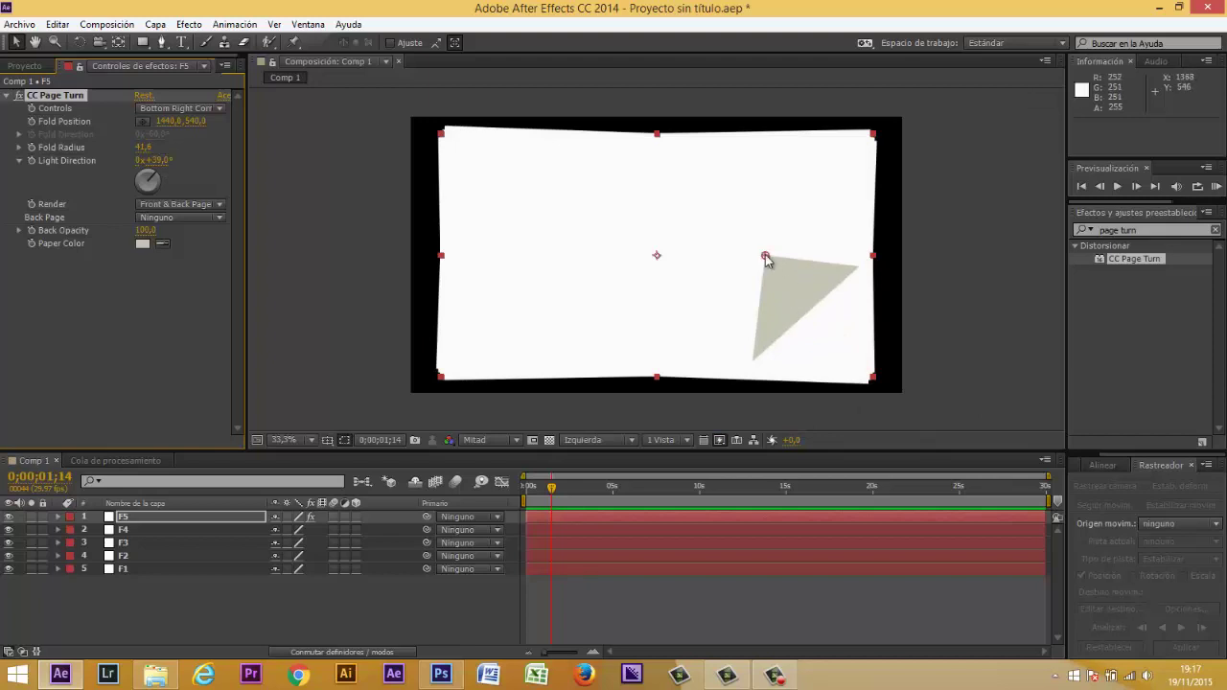
mouse_move(766, 256)
mouse_down()
mouse_move(858, 368)
mouse_move(466, 240)
mouse_up()
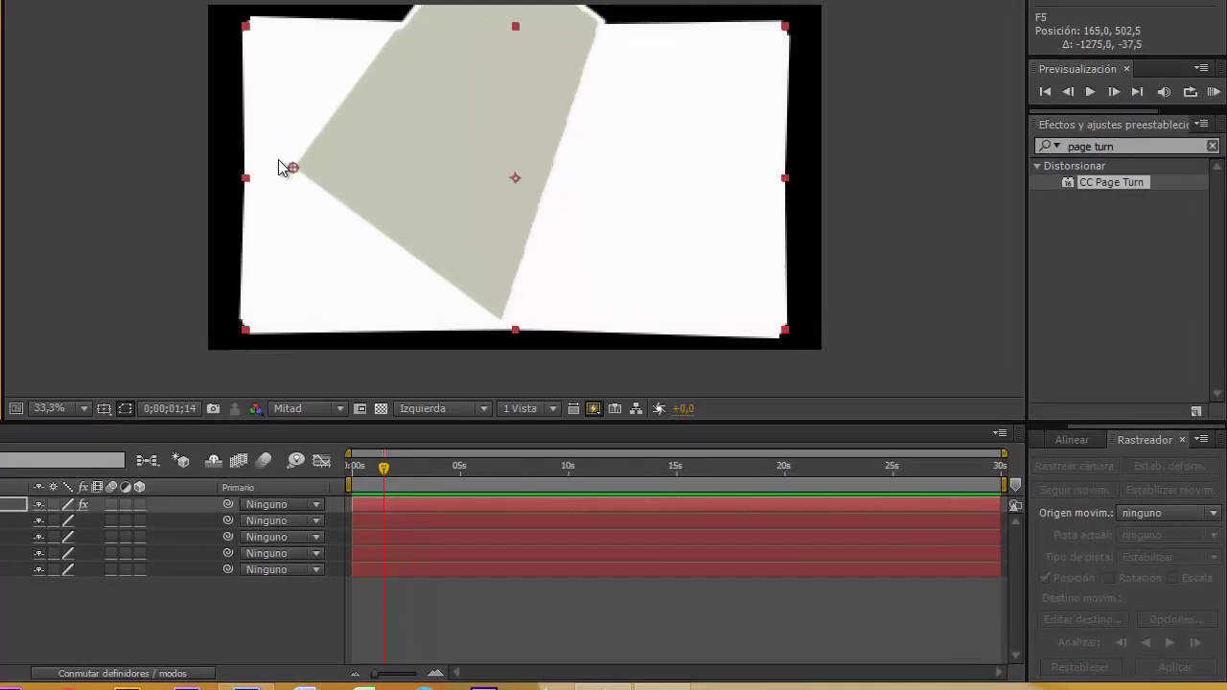
Set F5's Fold Position at the bottom-right corner (1919.8, 1899.1), then advance the playhead
drag(279, 161, 277, 163)
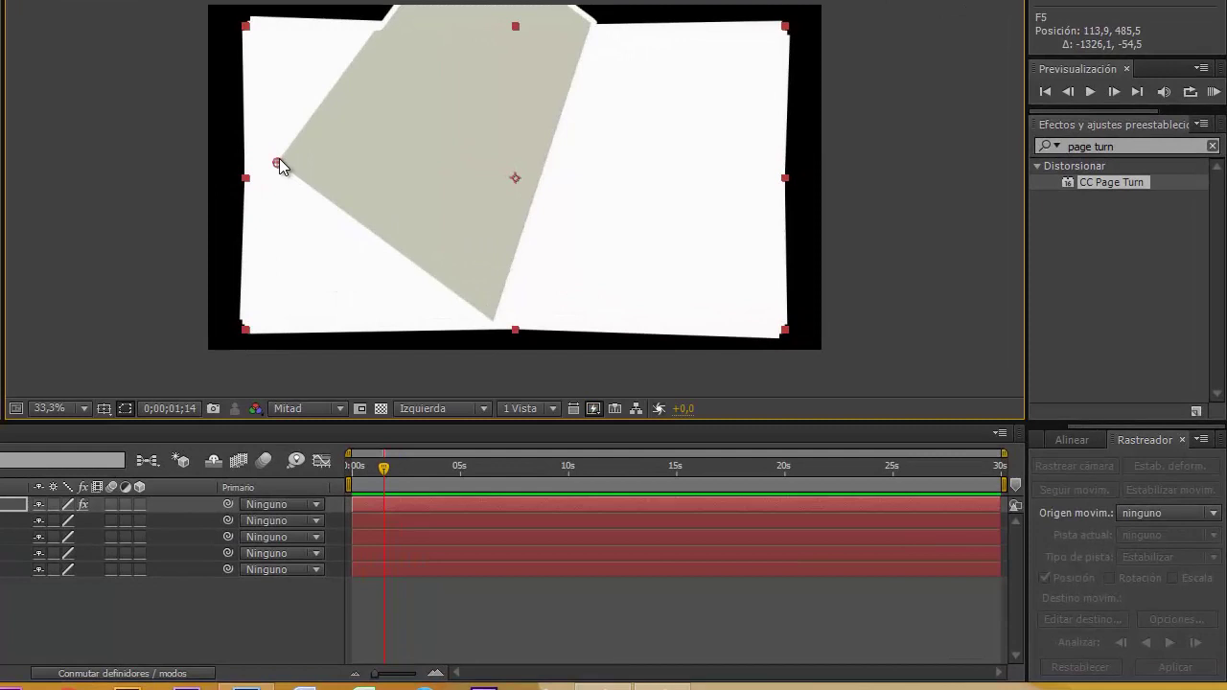
drag(279, 162, 784, 331)
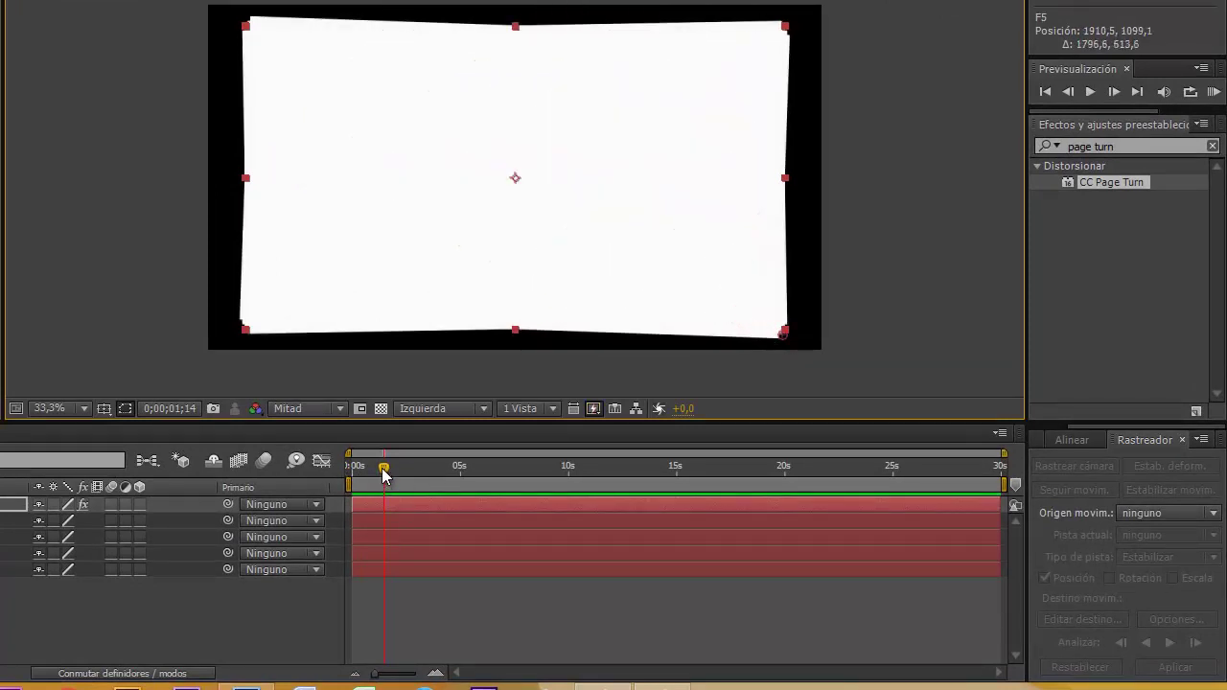
mouse_move(384, 467)
mouse_down()
mouse_move(357, 467)
mouse_move(394, 477)
mouse_up()
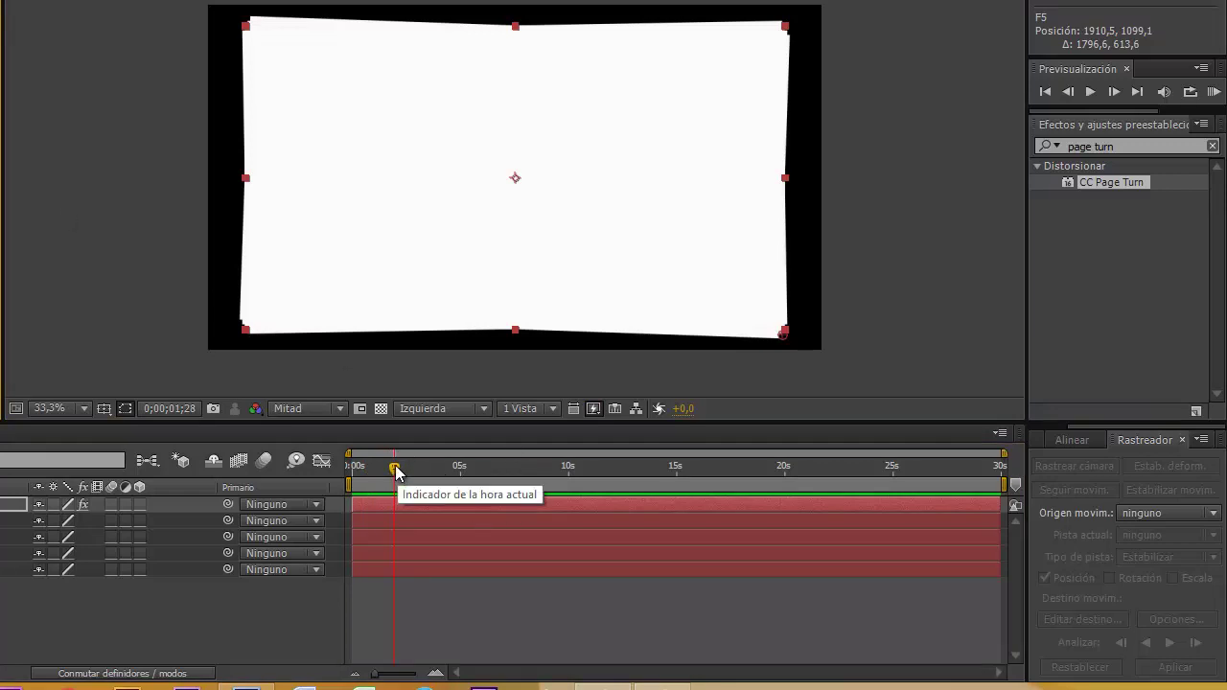
drag(396, 470, 417, 481)
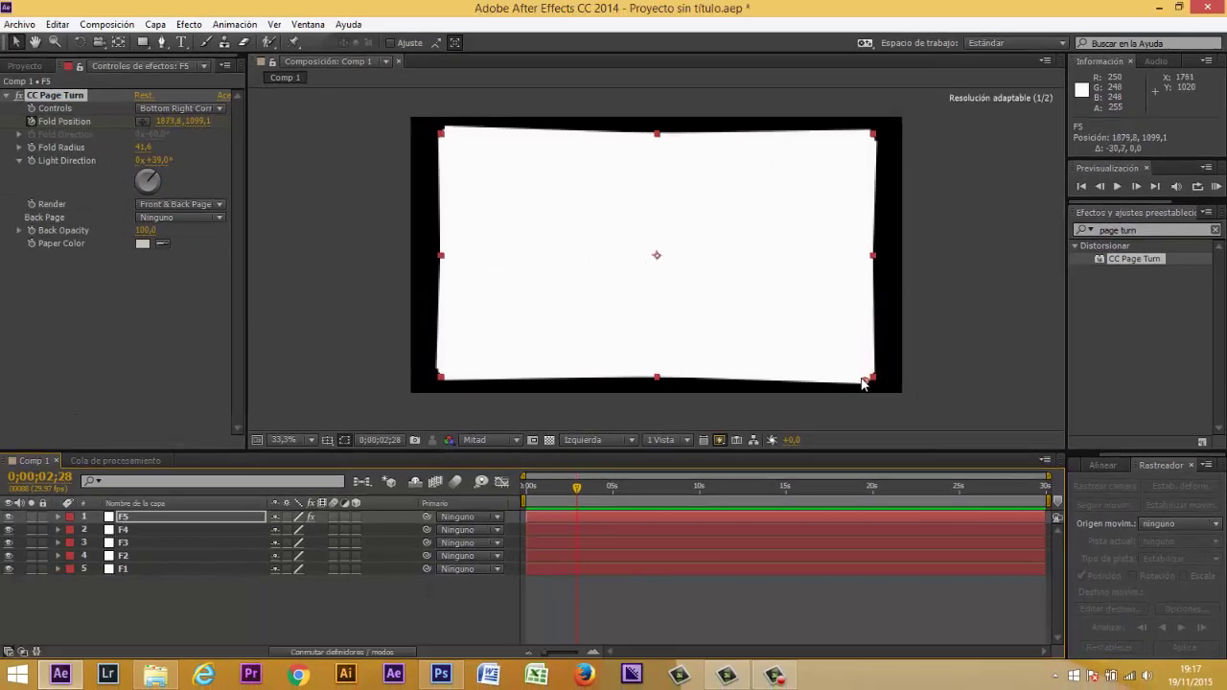
Drag the fold far left to -2909.8, 335.5 at 3;02 and scrub to preview
drag(863, 383, 161, 154)
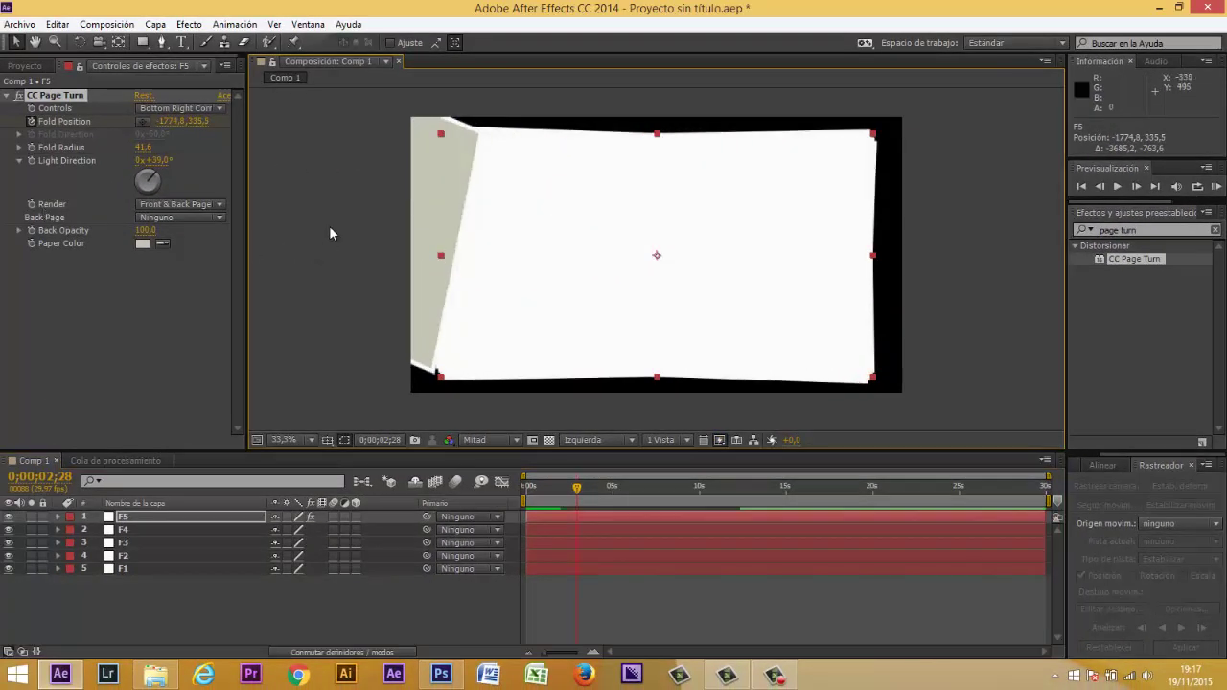
mouse_move(168, 122)
mouse_down()
mouse_move(181, 131)
mouse_move(171, 126)
mouse_up()
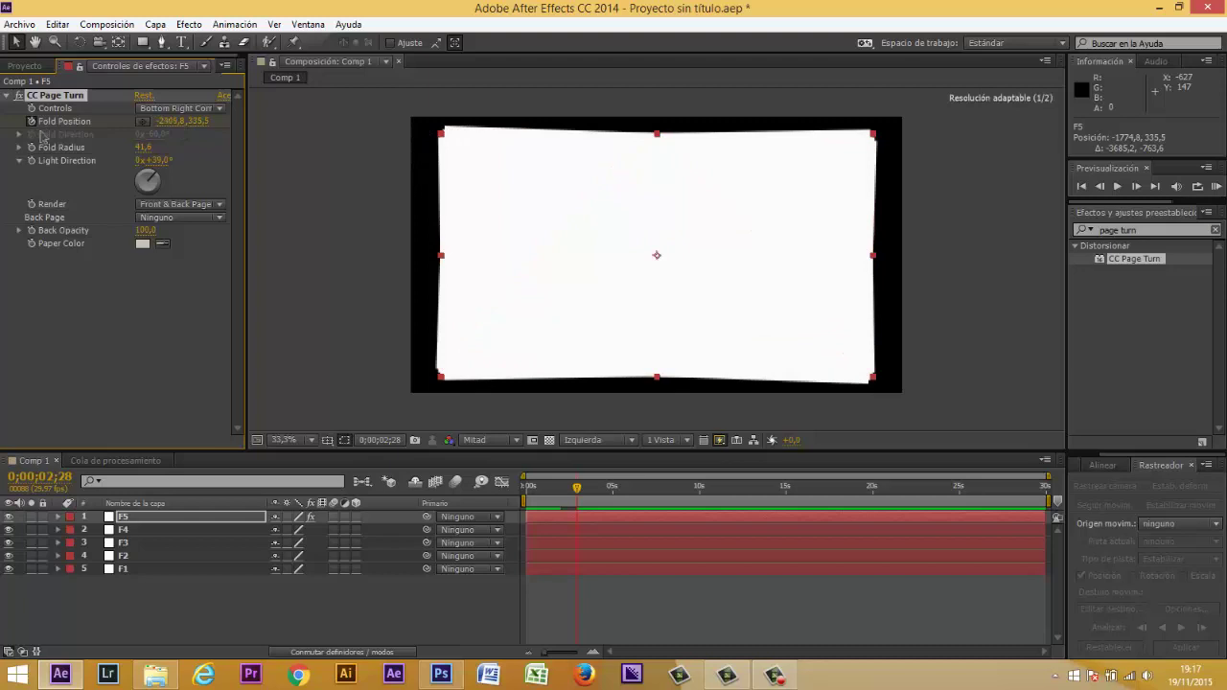
drag(579, 489, 555, 489)
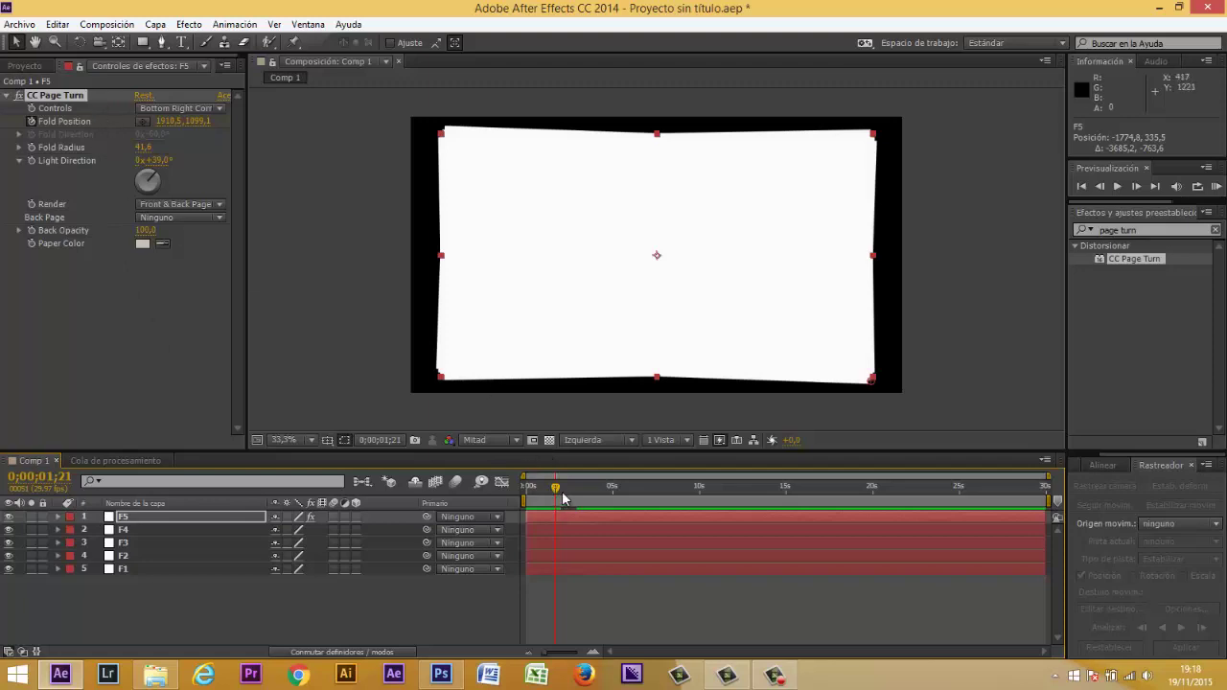
mouse_move(555, 492)
mouse_down()
mouse_move(523, 498)
mouse_move(582, 502)
mouse_up()
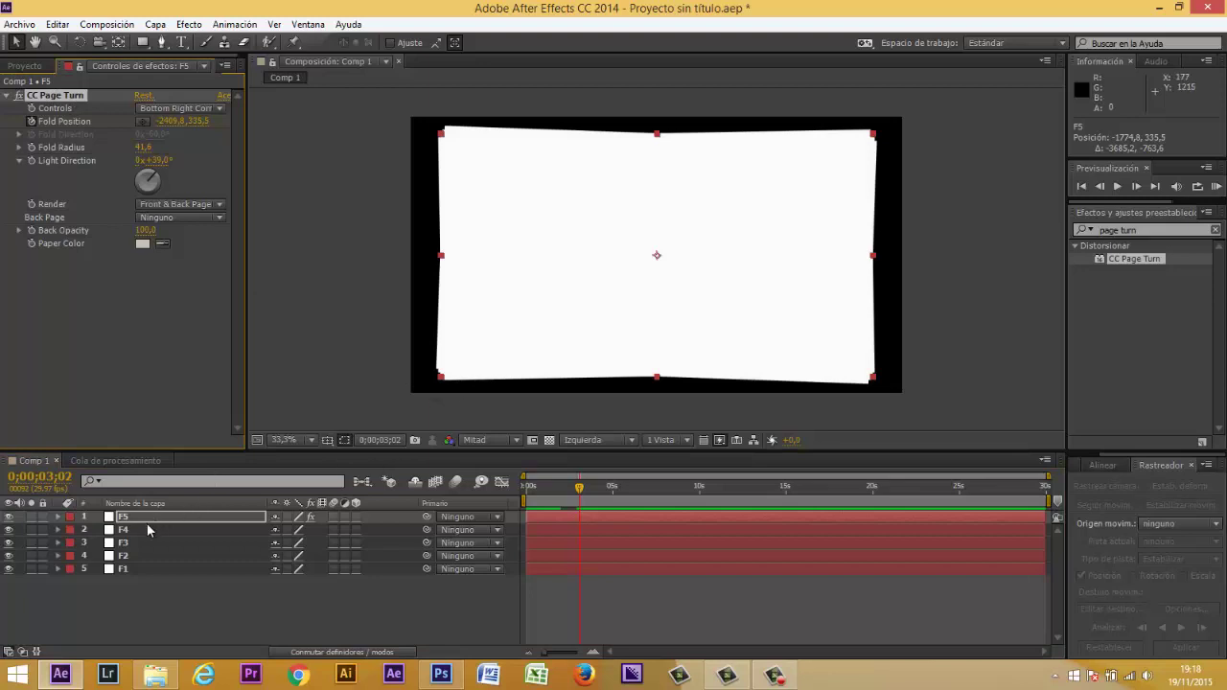
Paste the keyframed CC Page Turn onto layer F4, inspect its properties, and scrub to preview
click(144, 531)
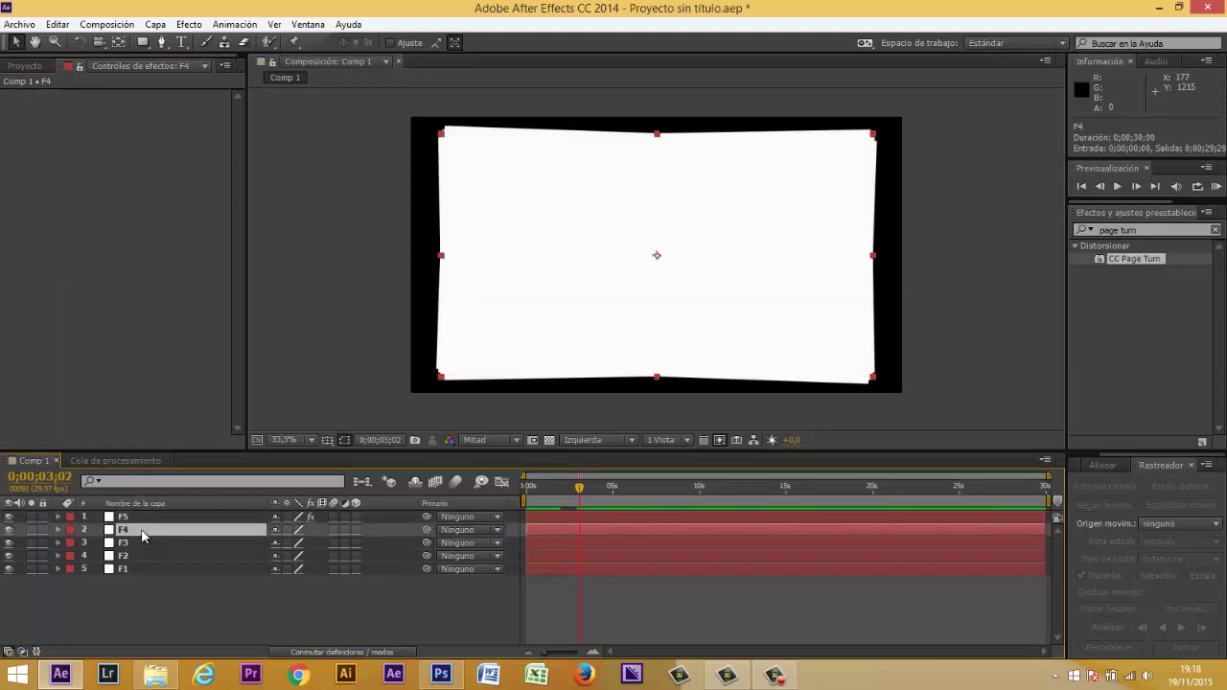
key(ctrl+v)
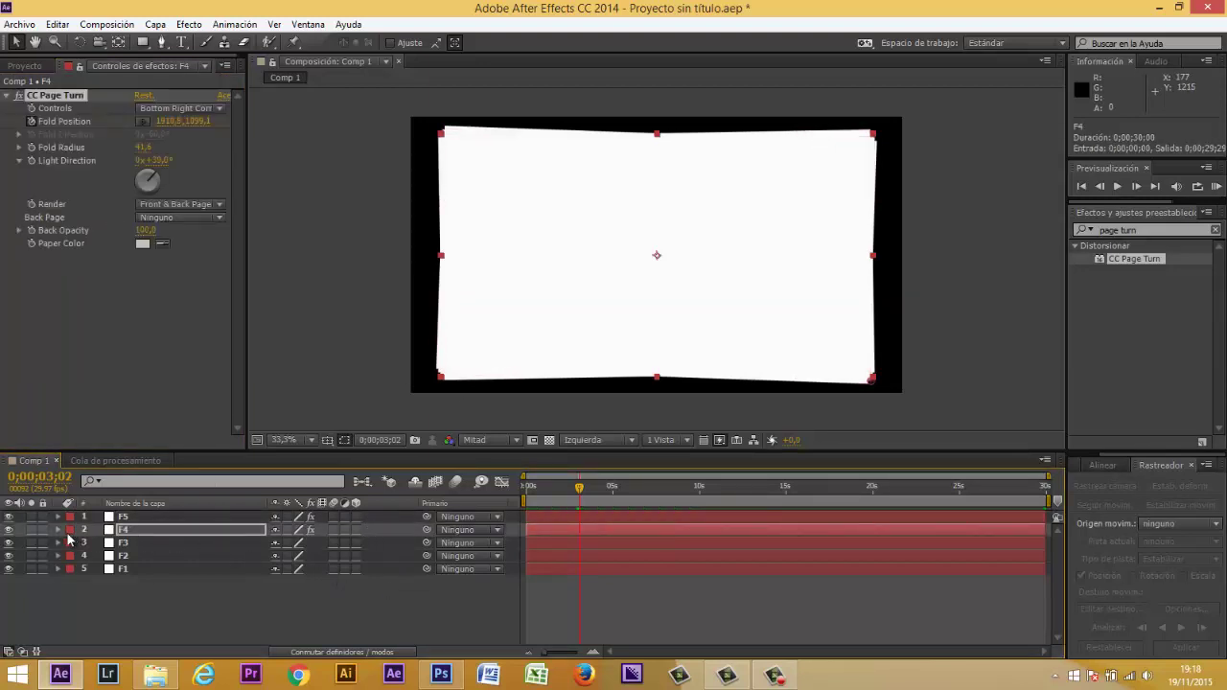
click(57, 530)
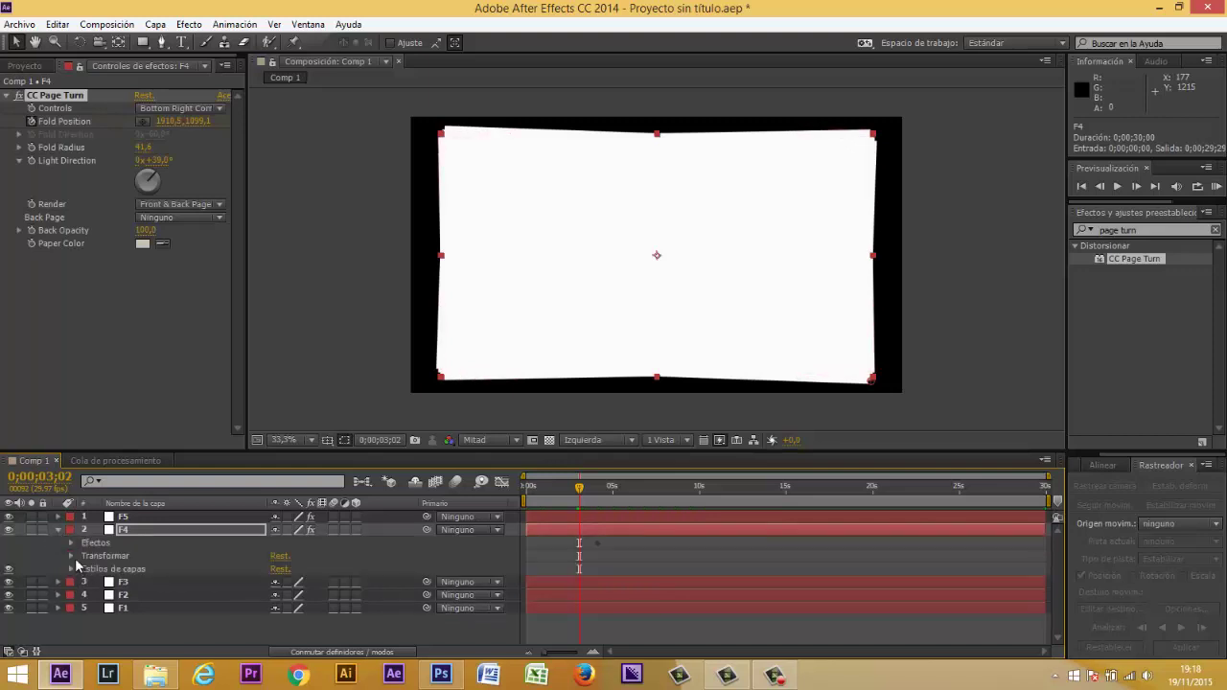
click(70, 542)
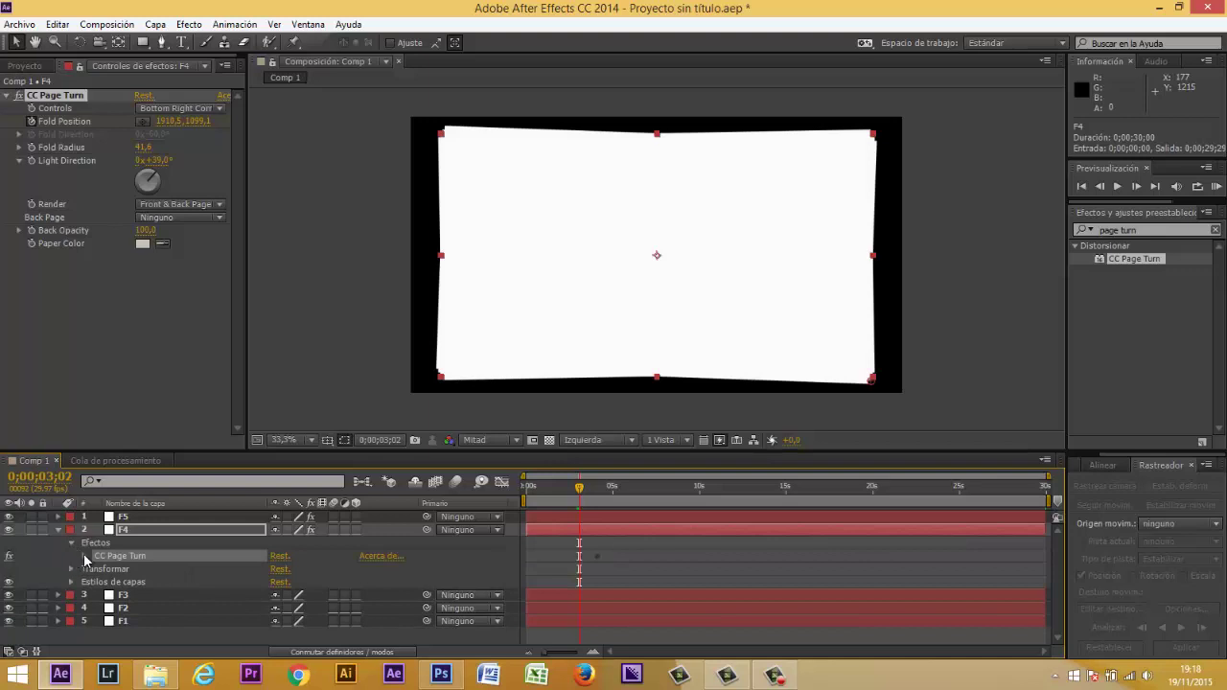
click(83, 556)
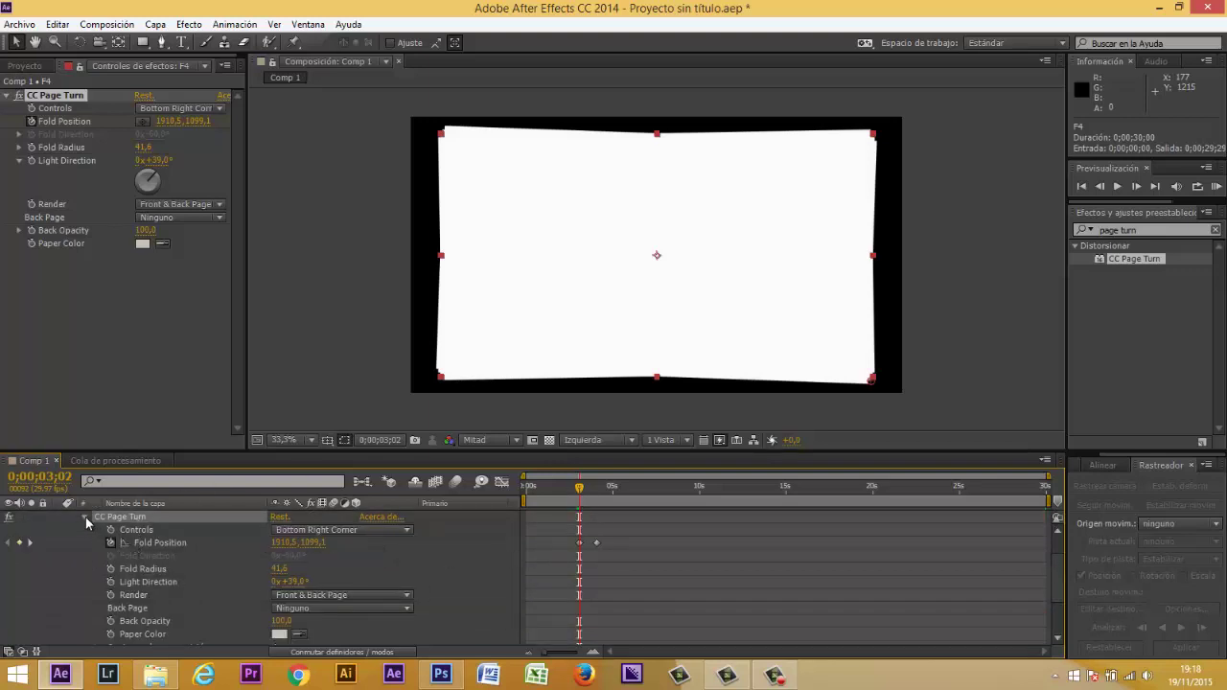
click(85, 518)
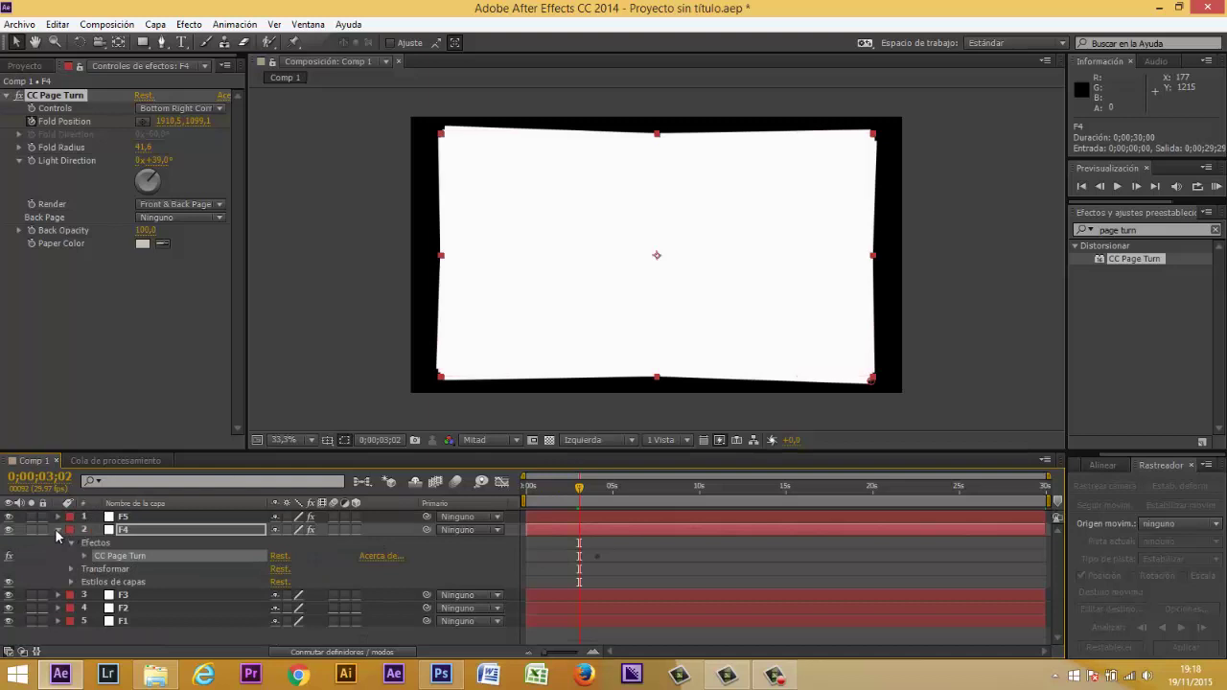
click(58, 530)
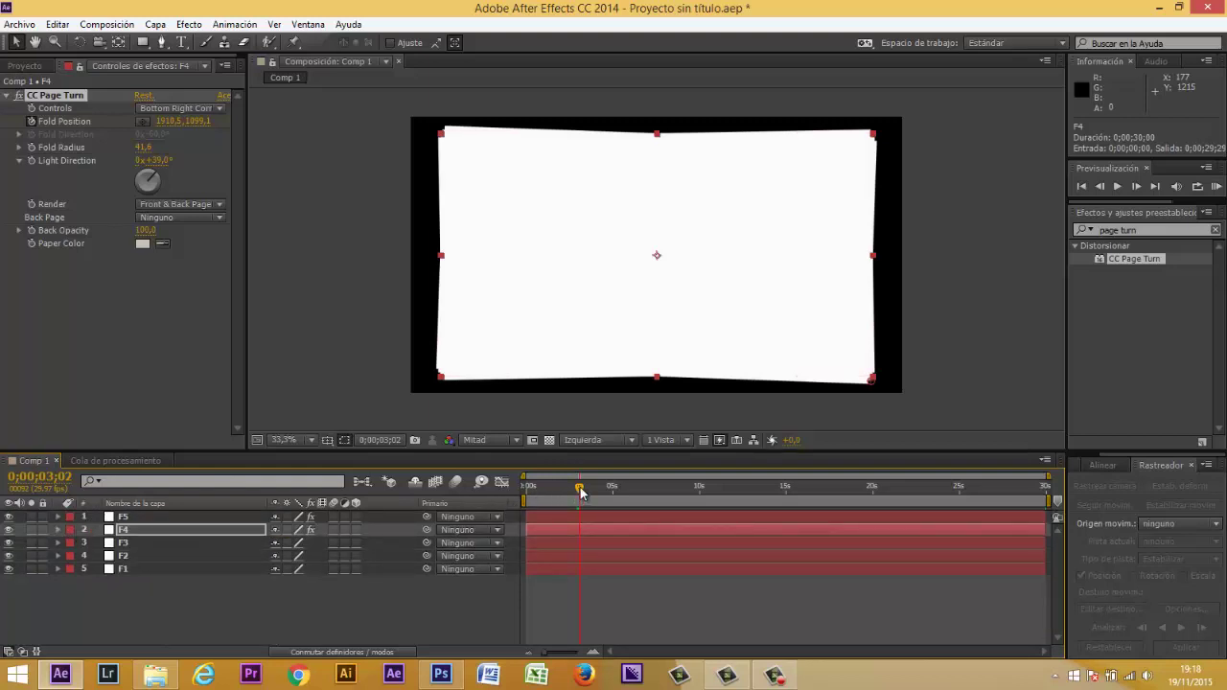
drag(580, 490, 609, 498)
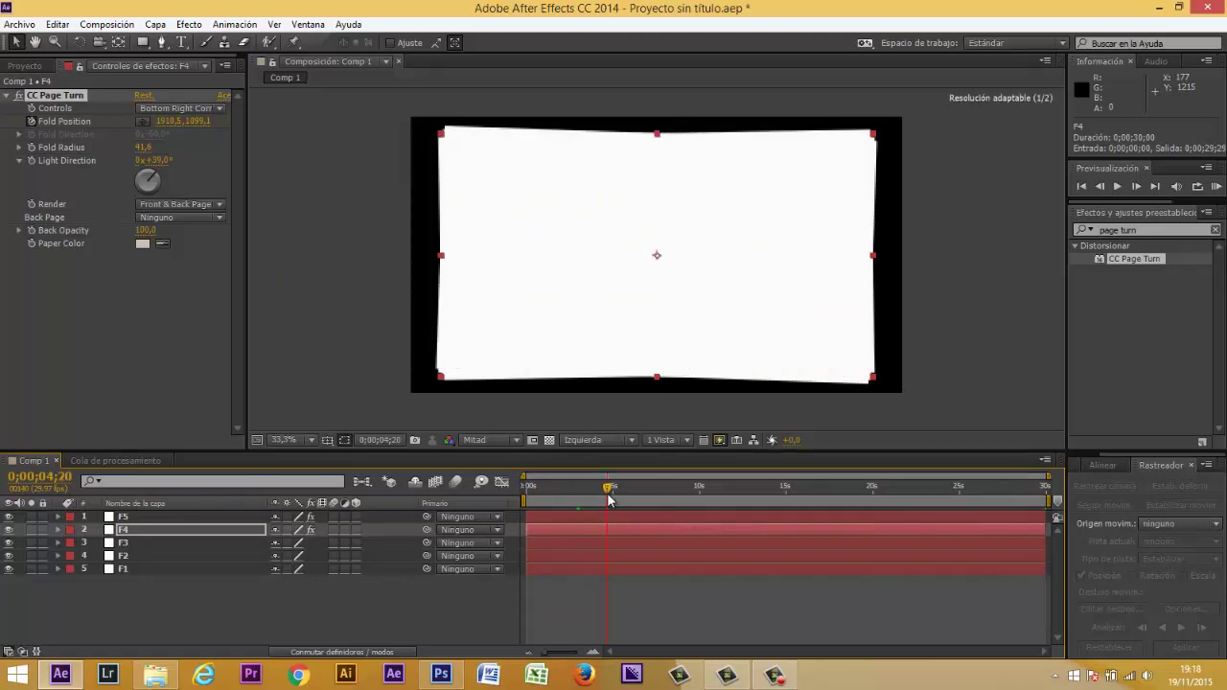
Paste CC Page Turn onto F3, F2 and F1, moving the playhead later before each
click(592, 543)
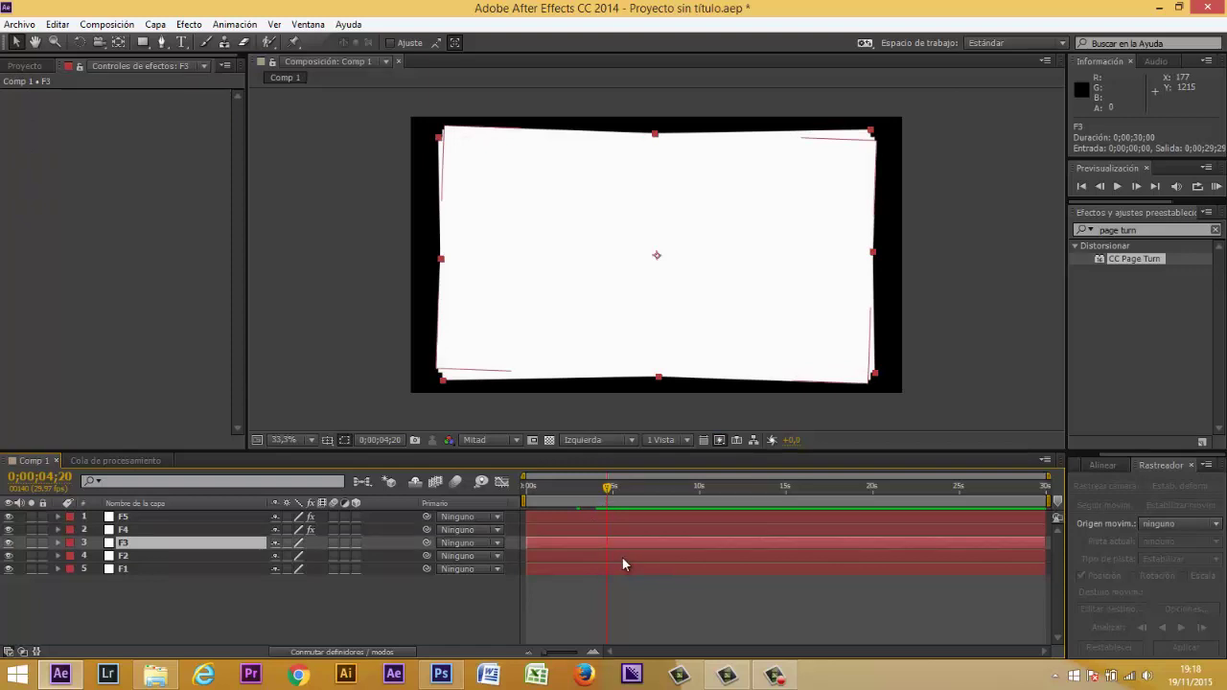
key(ctrl+v)
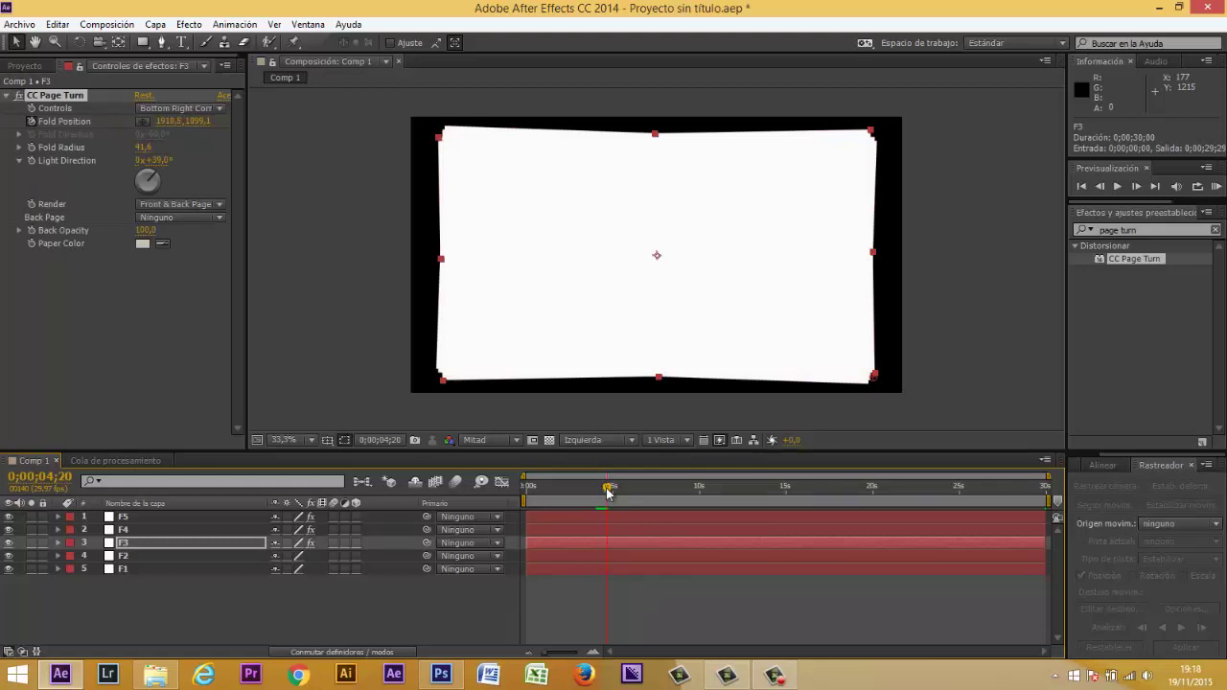
drag(607, 492, 642, 499)
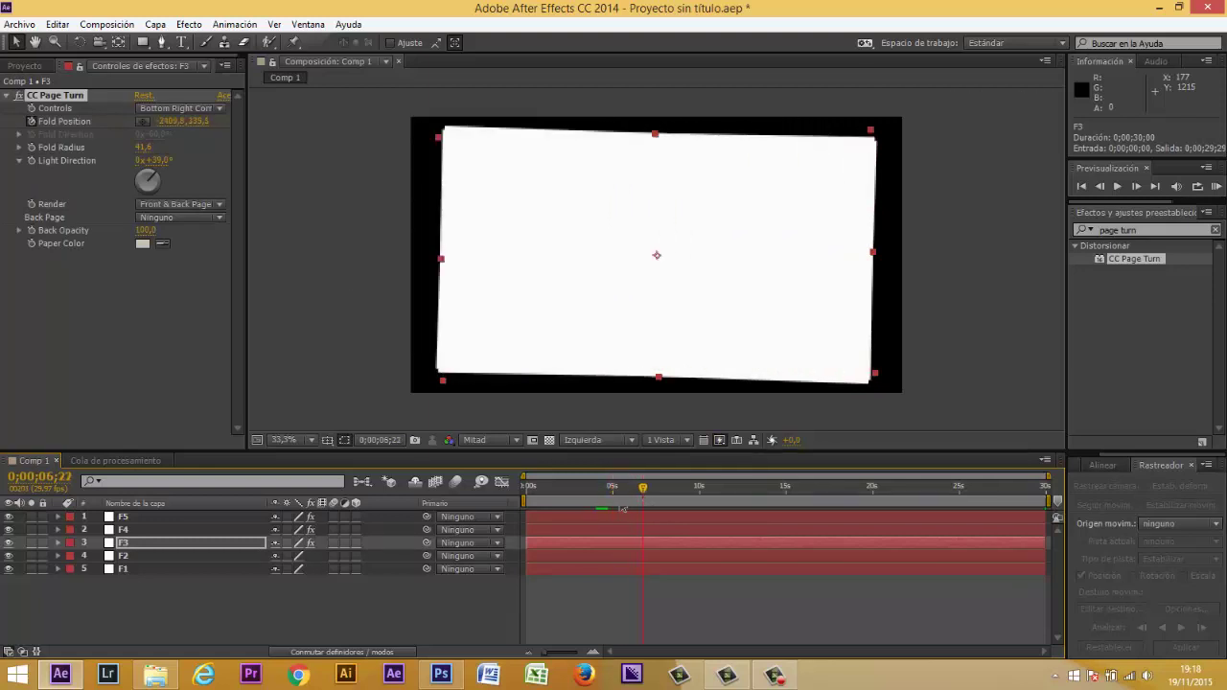
click(146, 556)
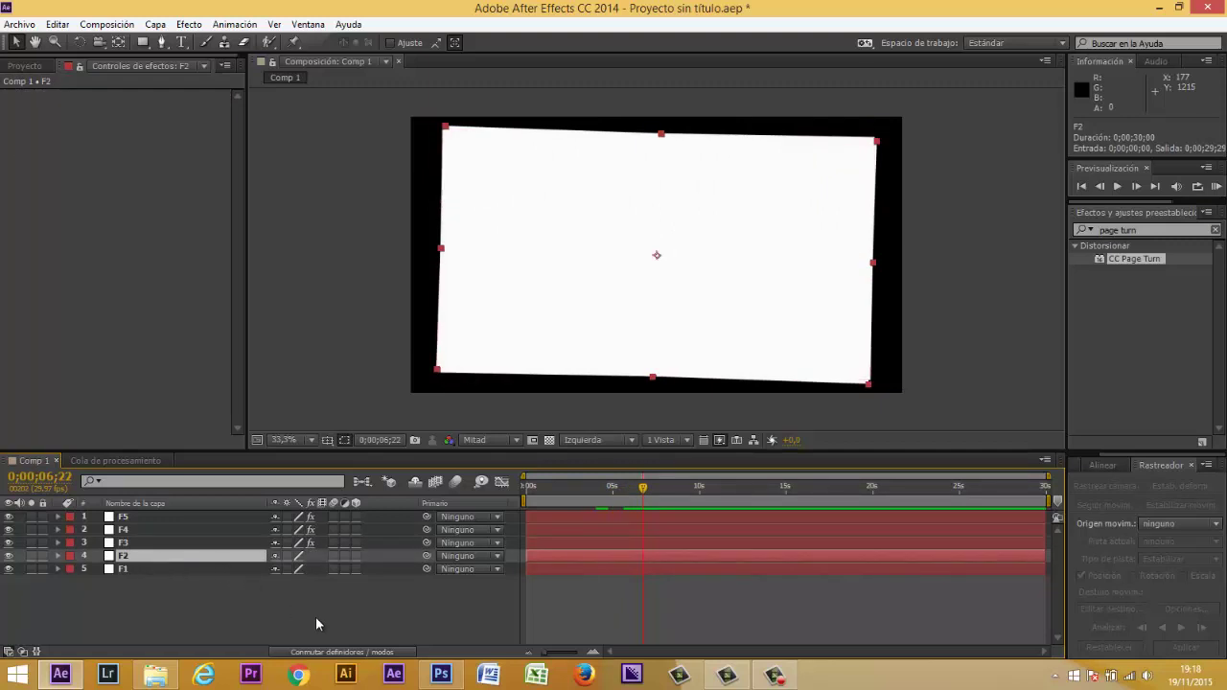
key(ctrl+alt+shift+e)
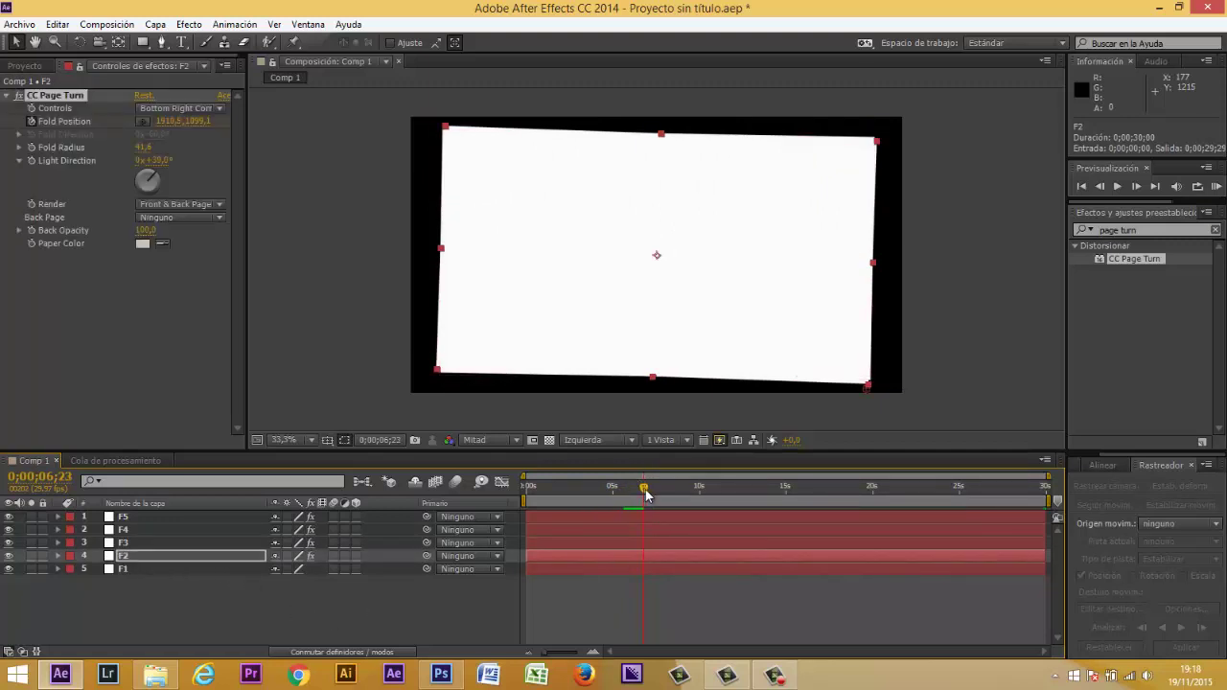
mouse_move(645, 493)
mouse_down()
mouse_move(667, 492)
mouse_move(687, 566)
mouse_up()
click(689, 568)
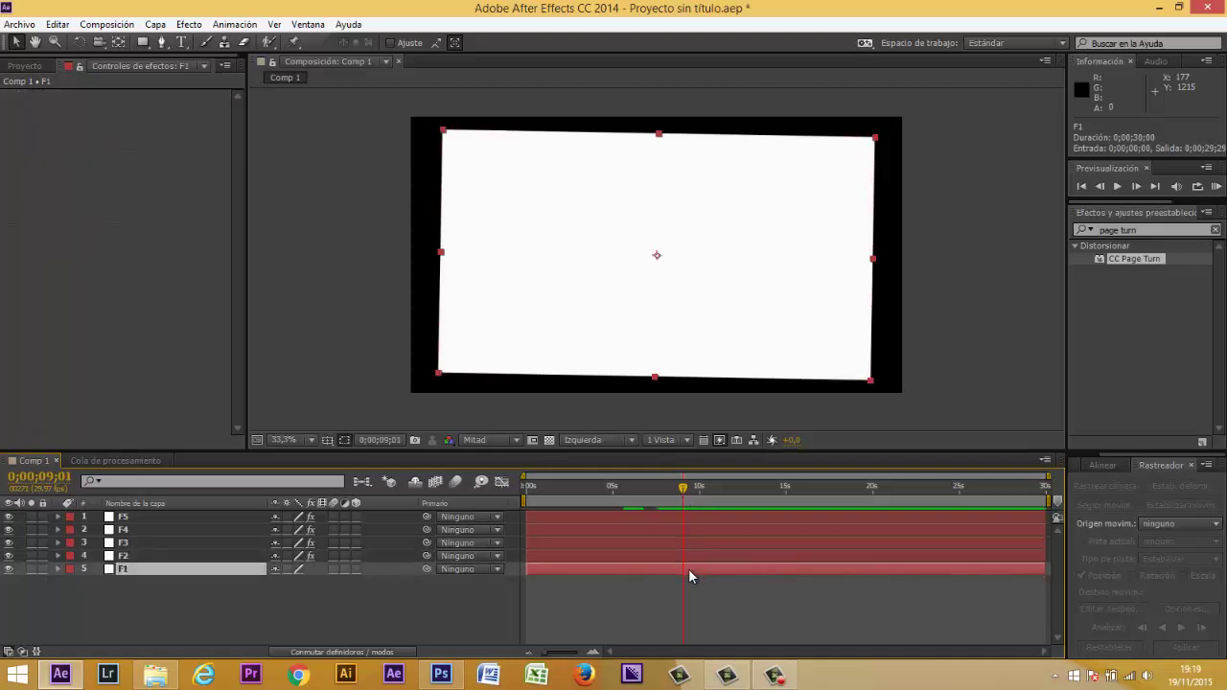
key(ctrl+alt+shift+e)
drag(683, 501, 526, 491)
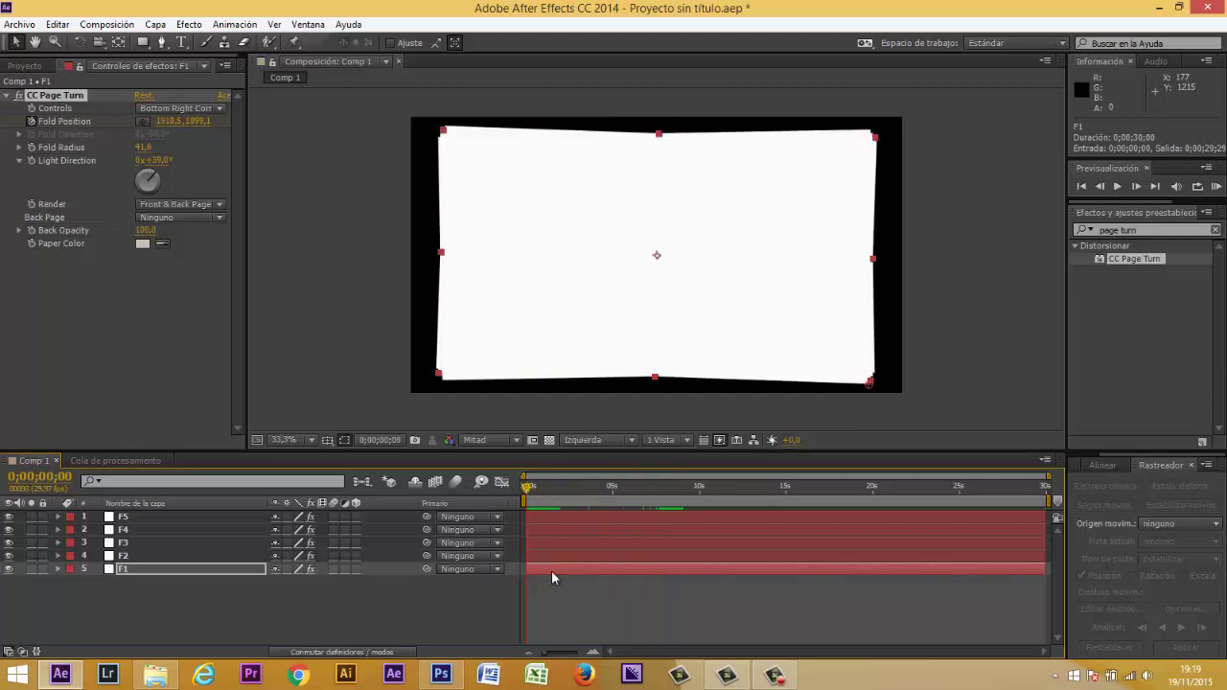
Preview the staggered page-turn, rewind to 0;00;00;00, and bring up the Project panel's item list
key(space)
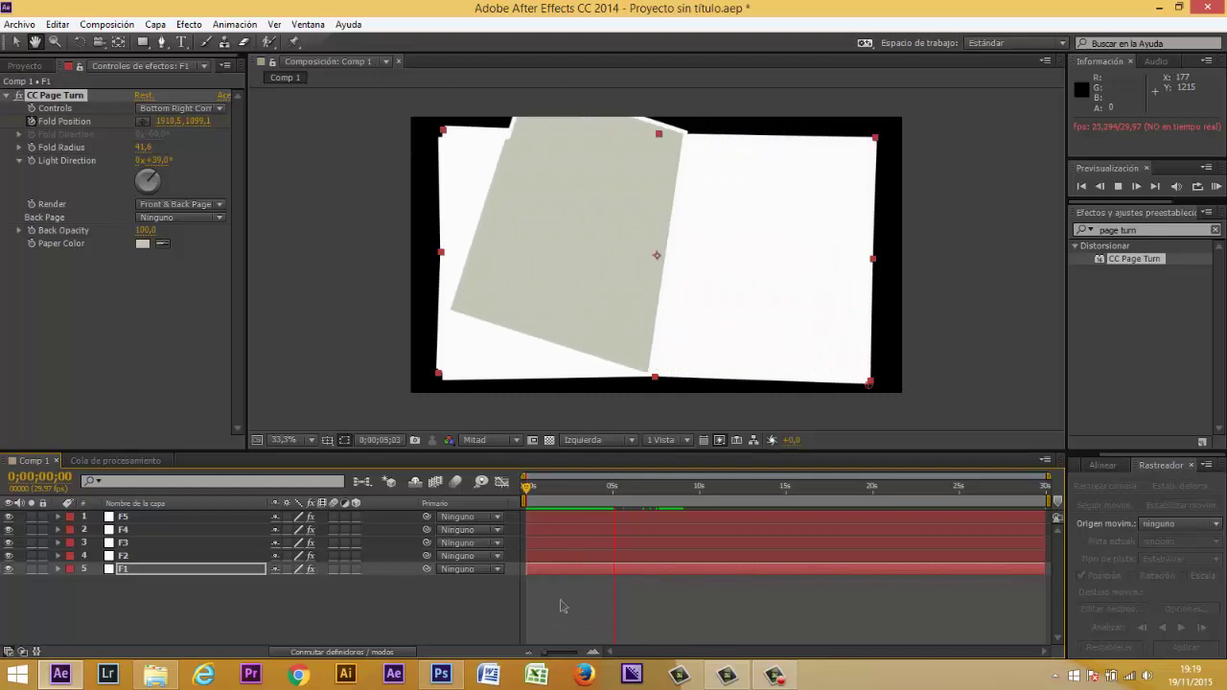
click(619, 488)
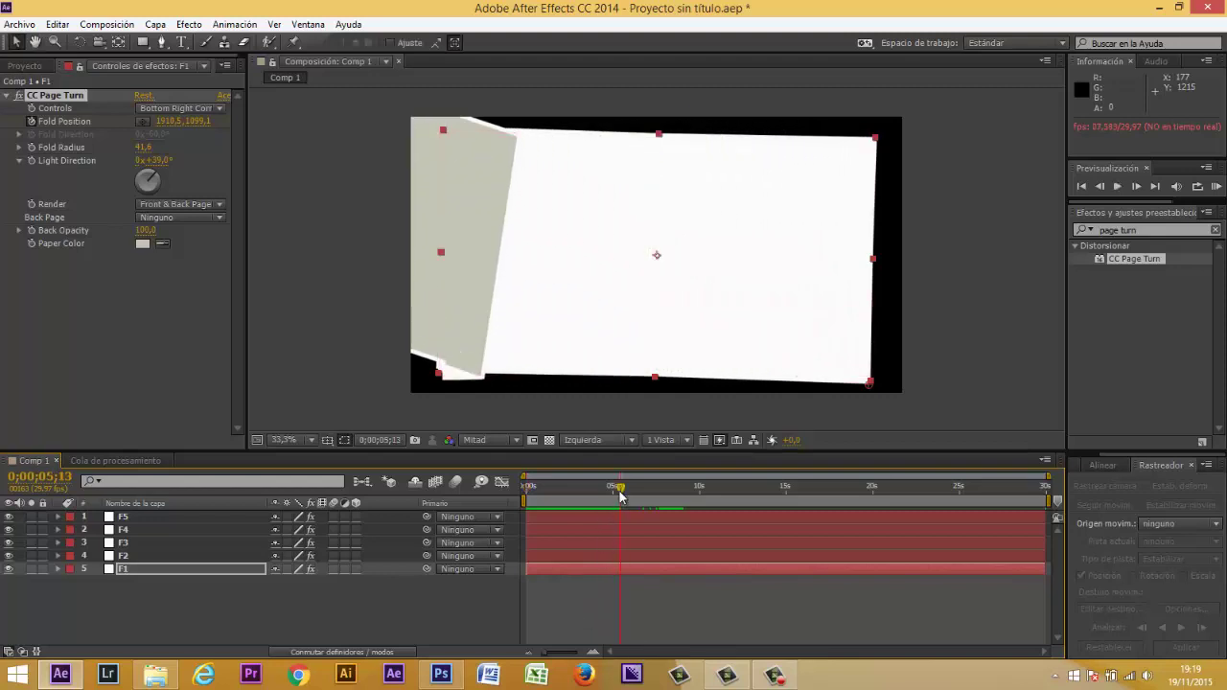
drag(619, 489, 534, 492)
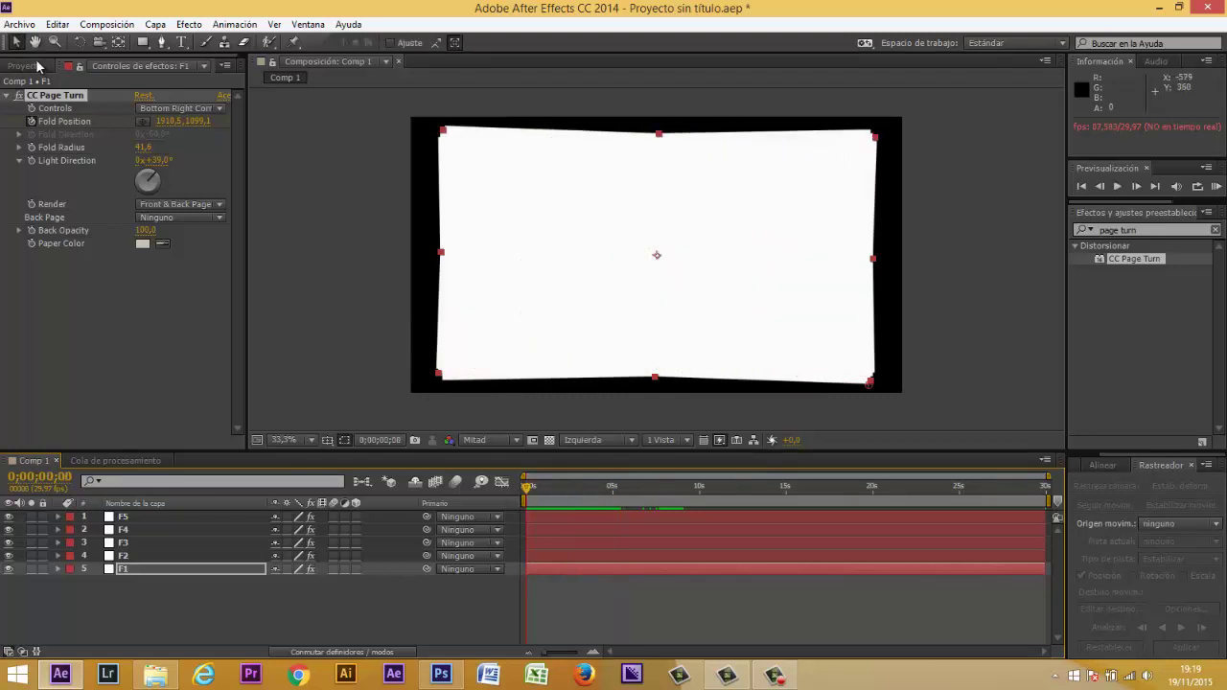
click(36, 65)
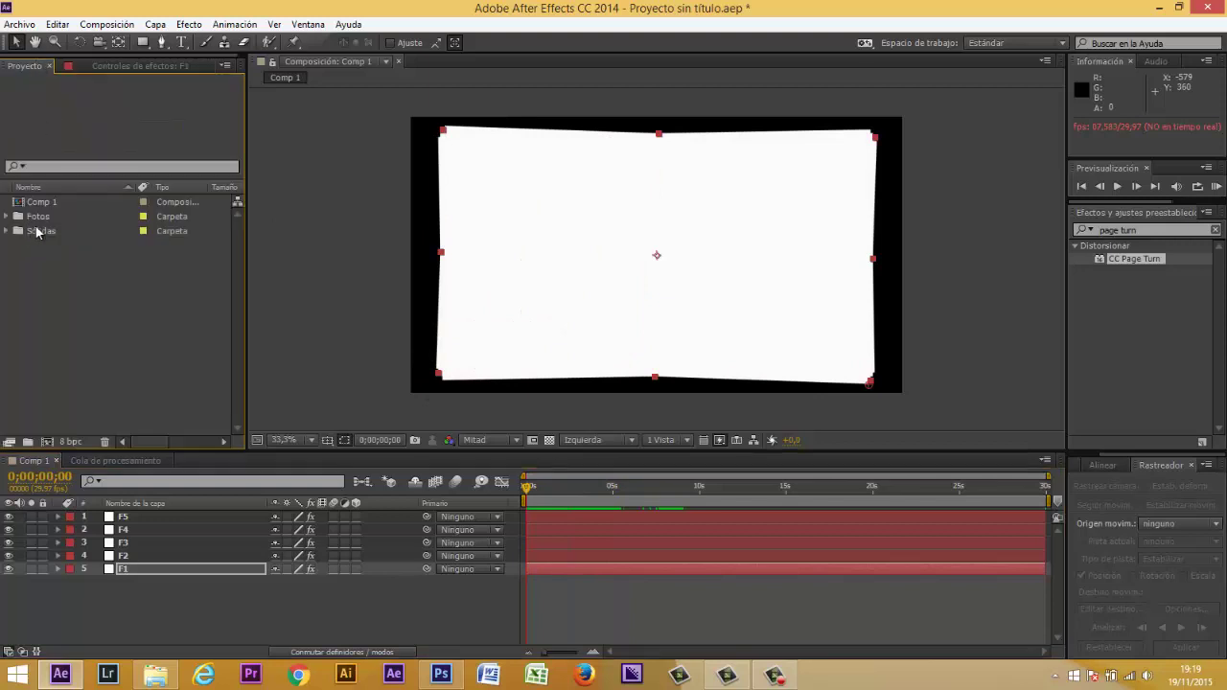
Import JON_5148.jpg through JON_5761.jpg from Escritorio > FHD as separate stills, not a JPEG sequence
click(24, 218)
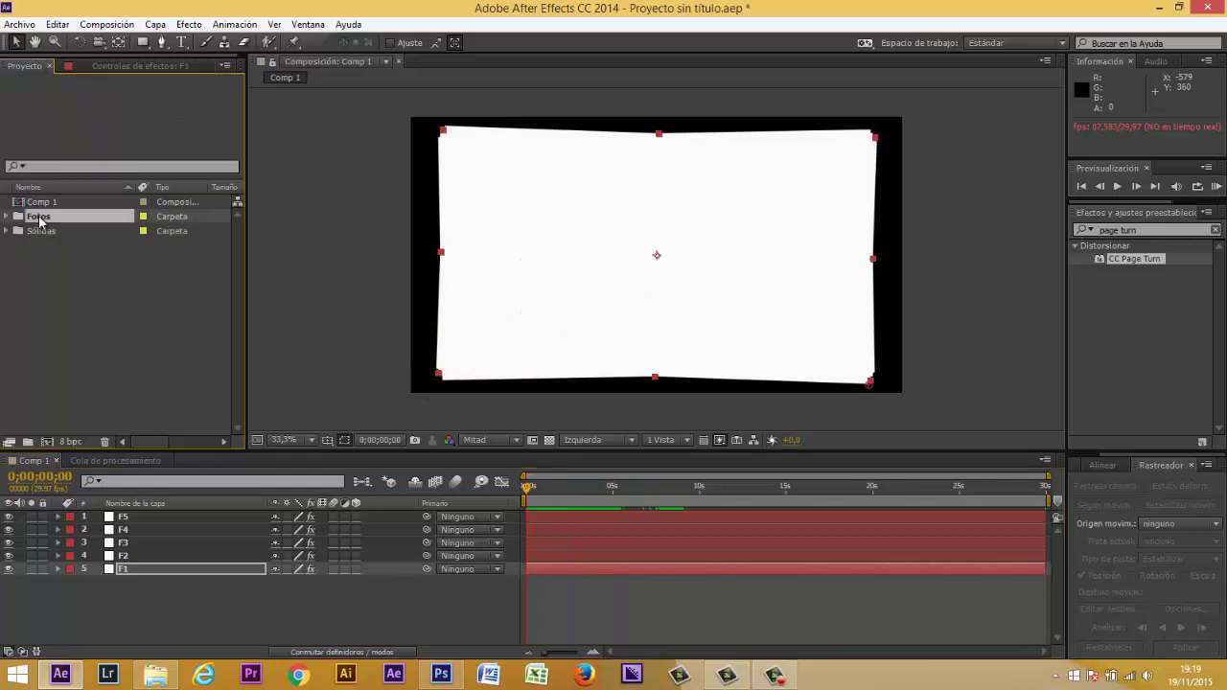
double_click(129, 310)
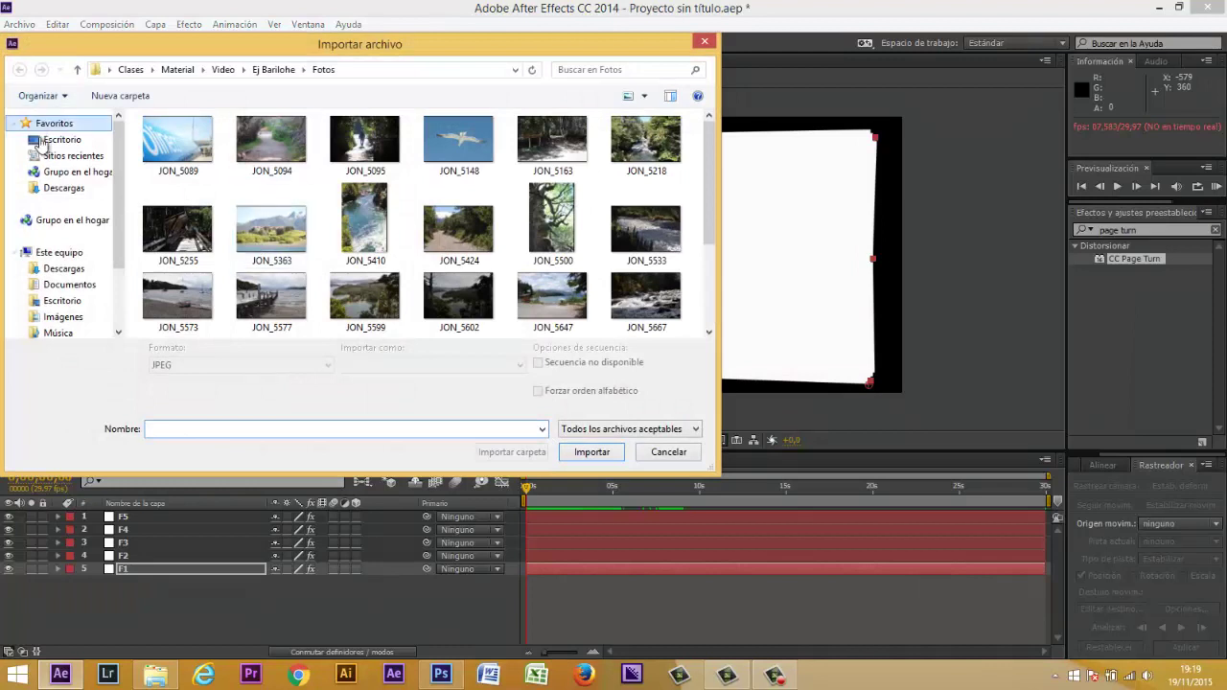
click(58, 141)
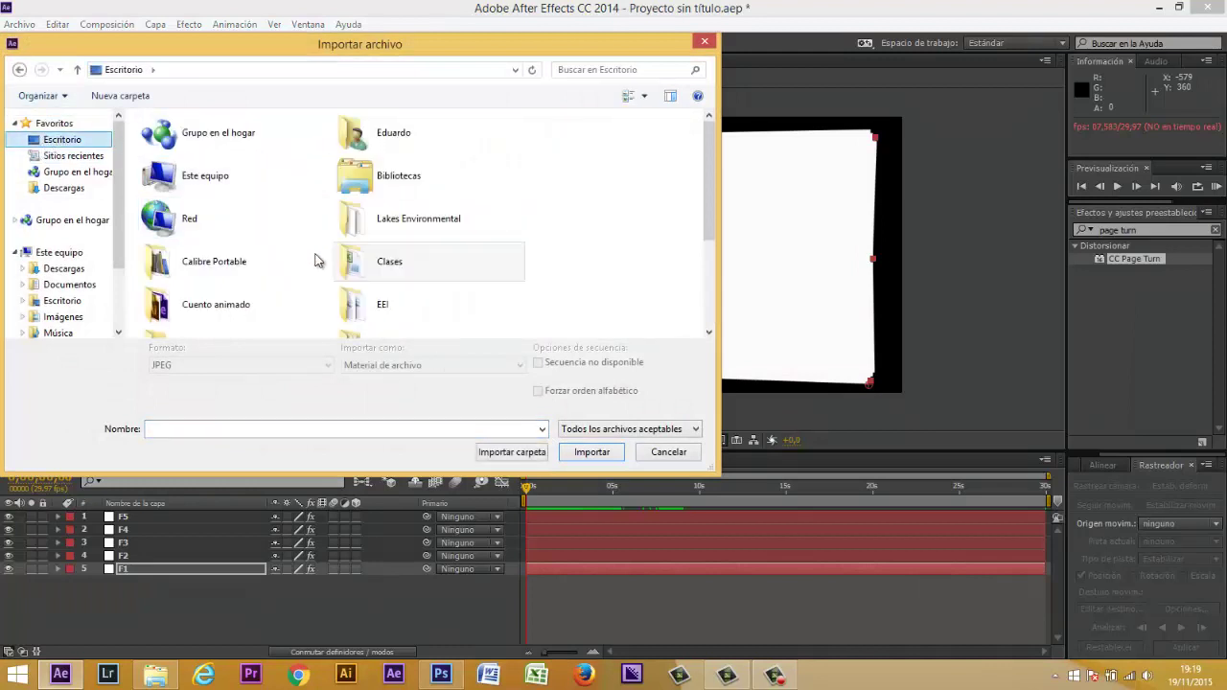
drag(709, 171, 708, 271)
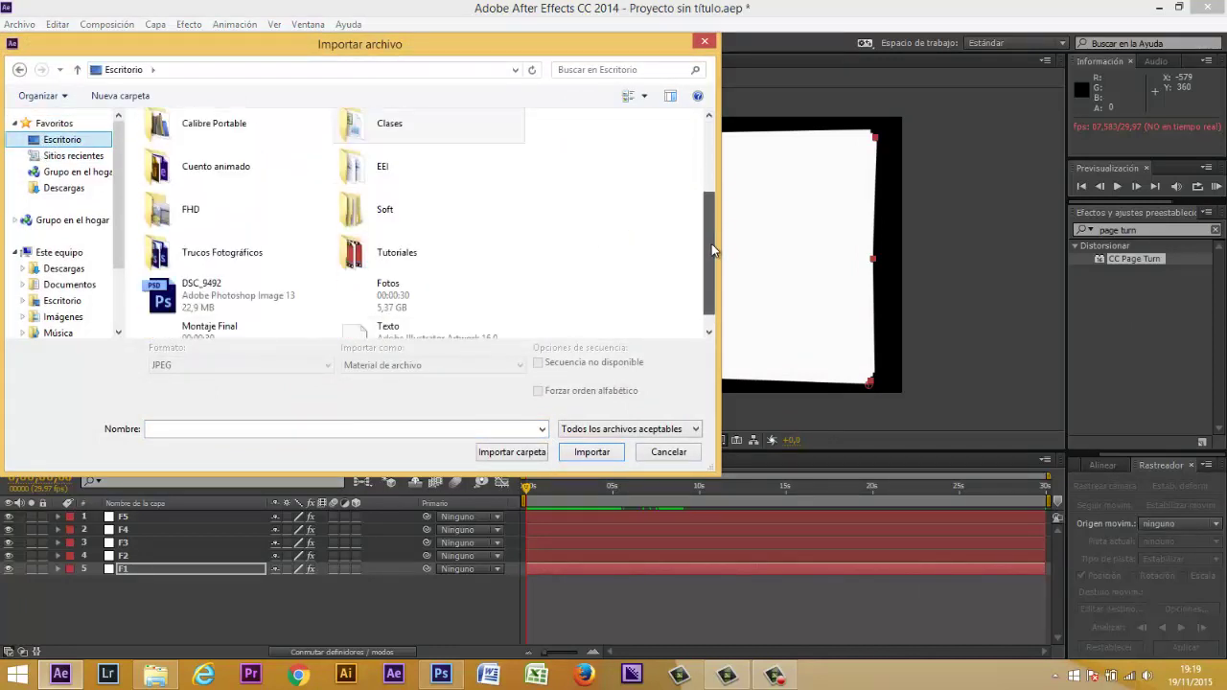
double_click(203, 195)
drag(551, 196, 144, 187)
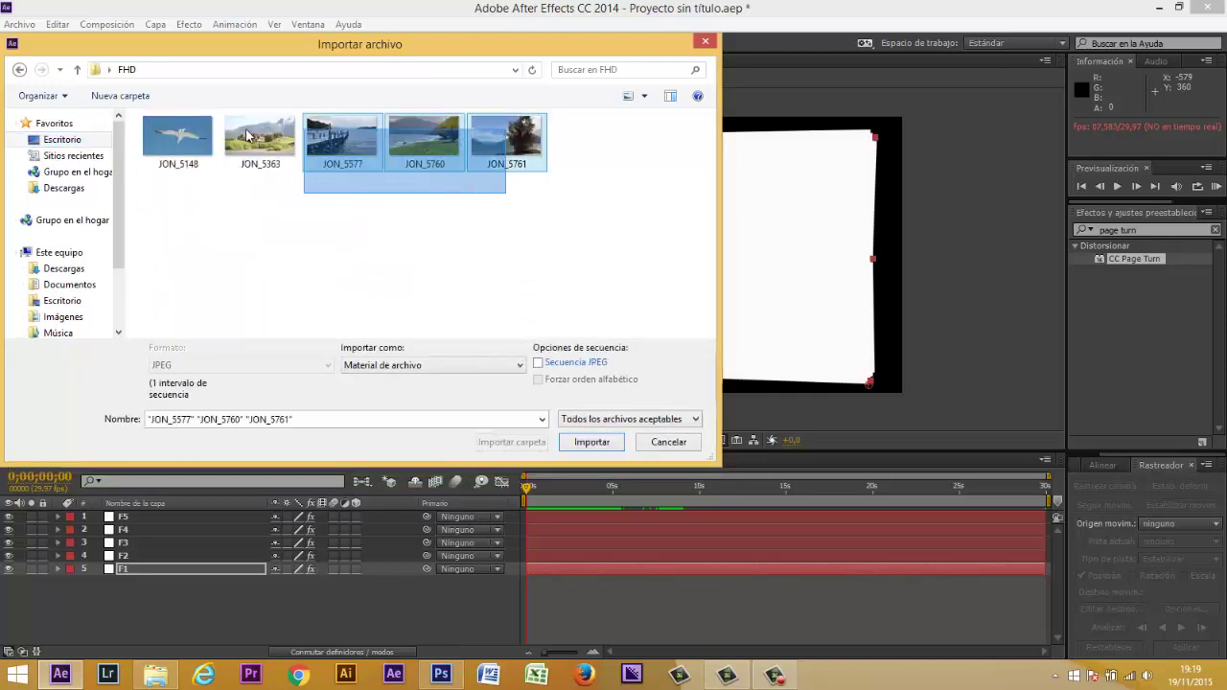
click(538, 369)
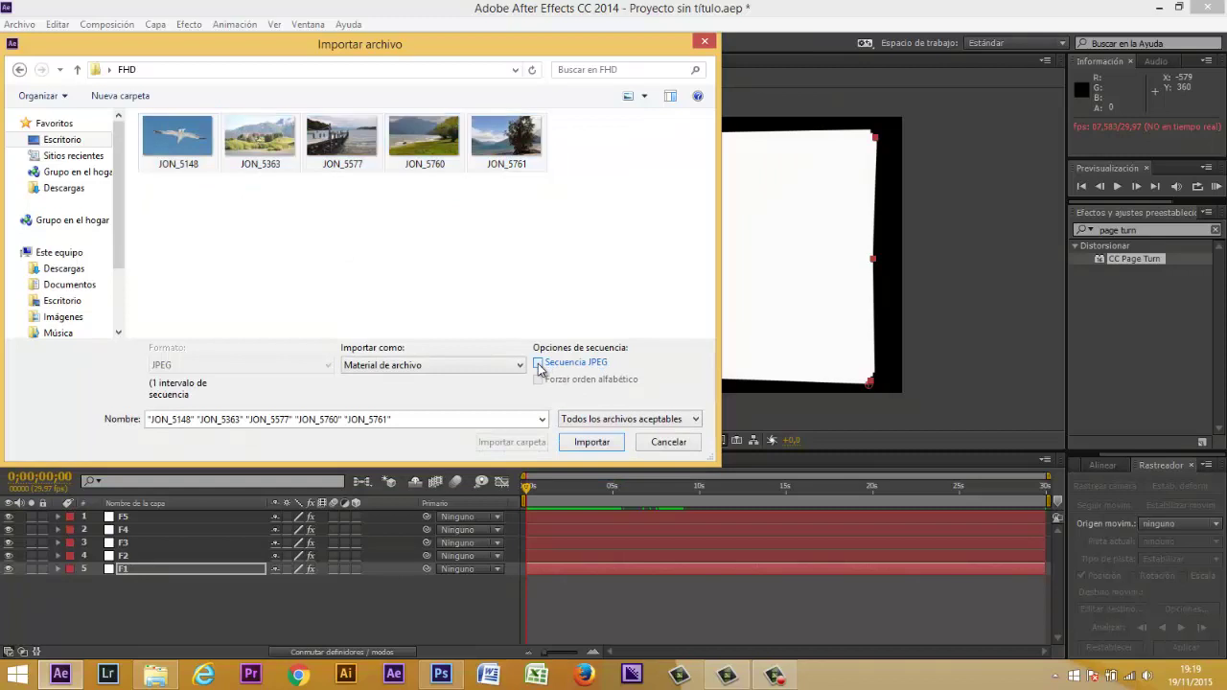
click(592, 443)
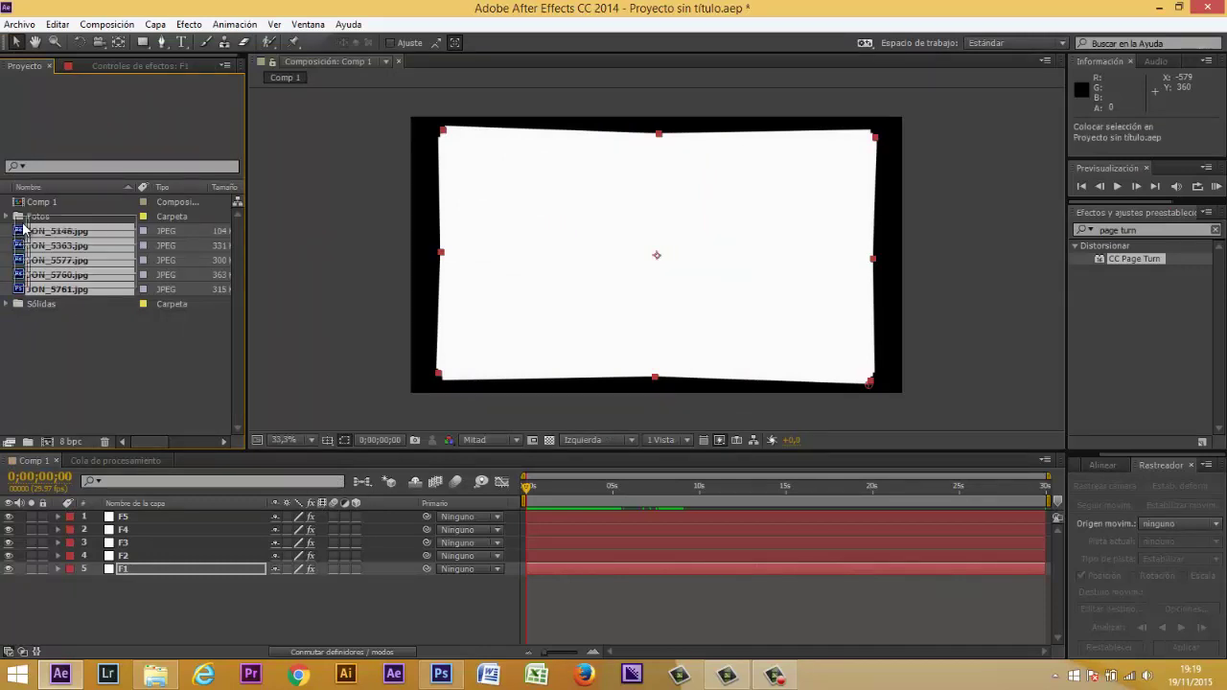
Move the five imported photos into the Fotos folder and expand it to check
drag(21, 235, 34, 216)
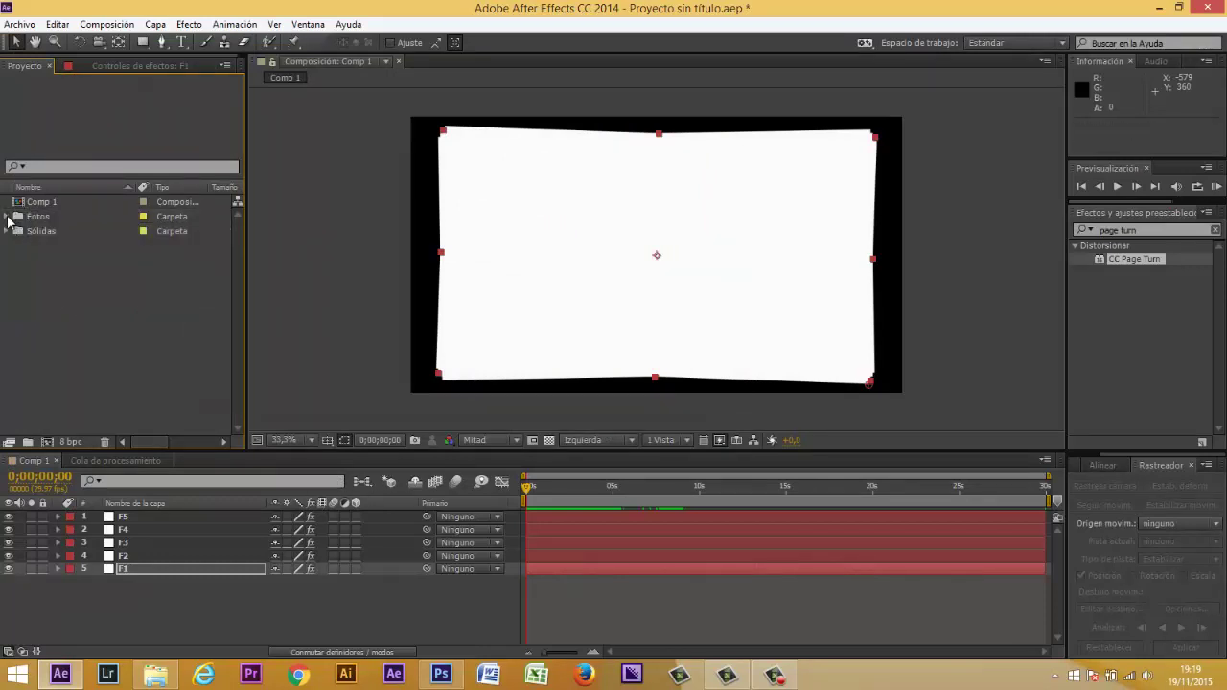
click(8, 218)
click(127, 585)
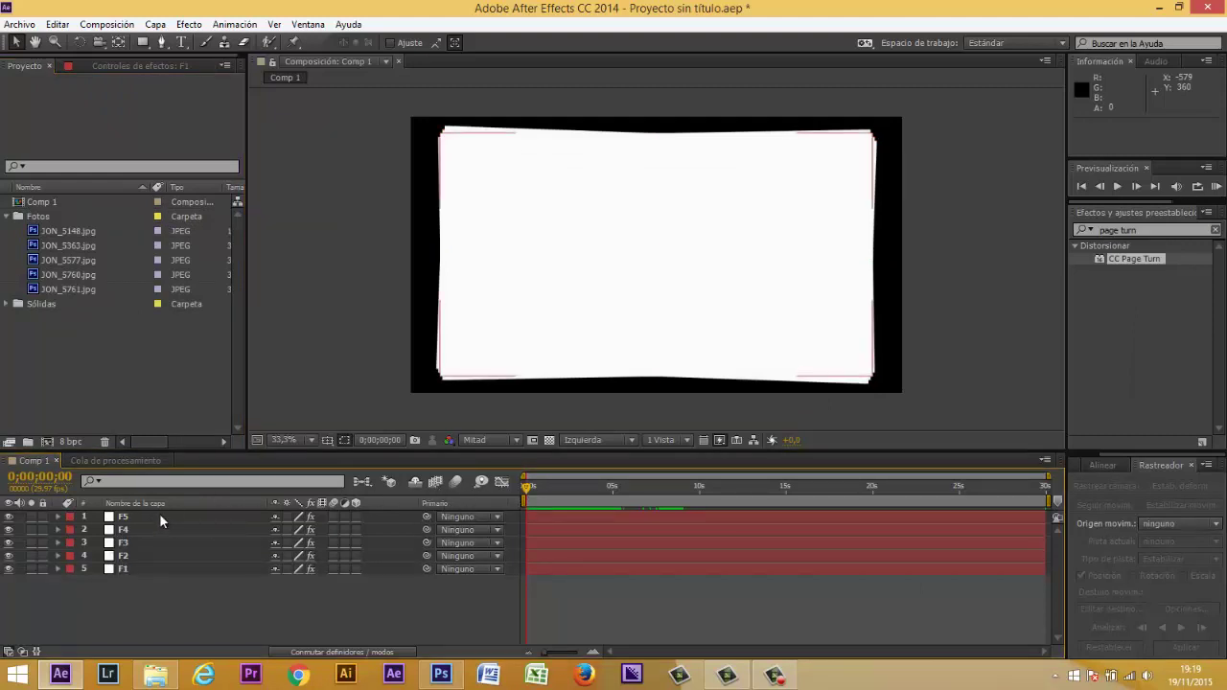
Replace layer F5's source with JON_5148.jpg and scrub to 3;00 to watch it peel
click(622, 303)
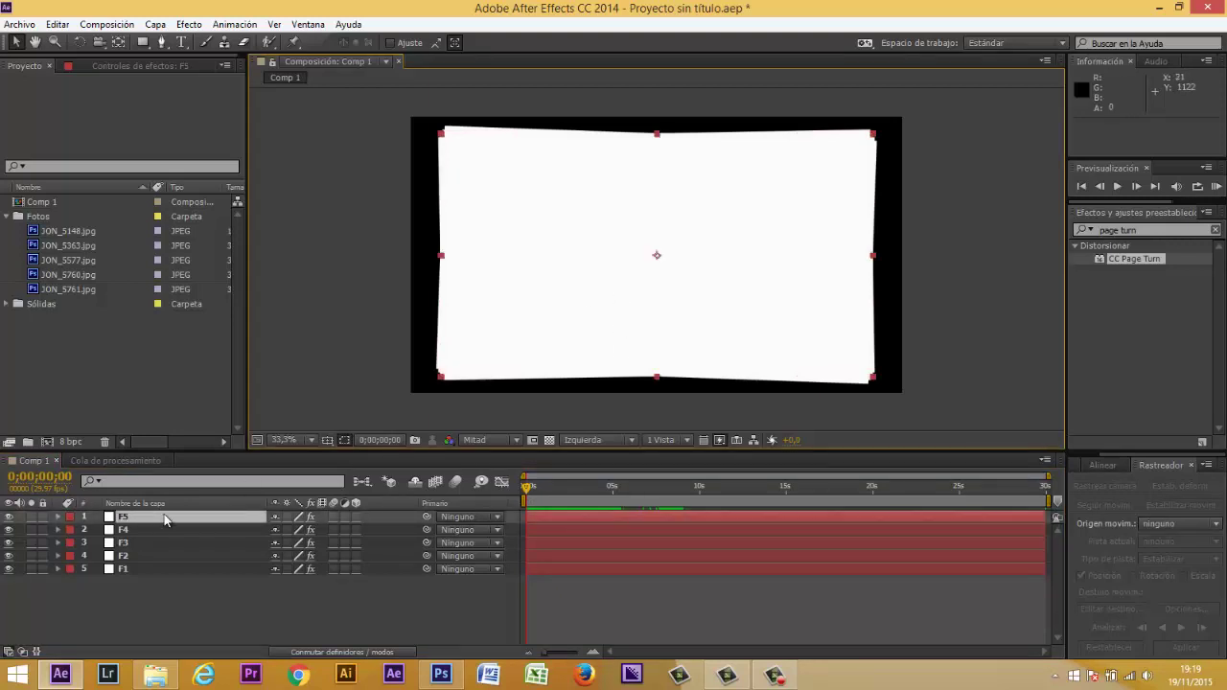
click(68, 232)
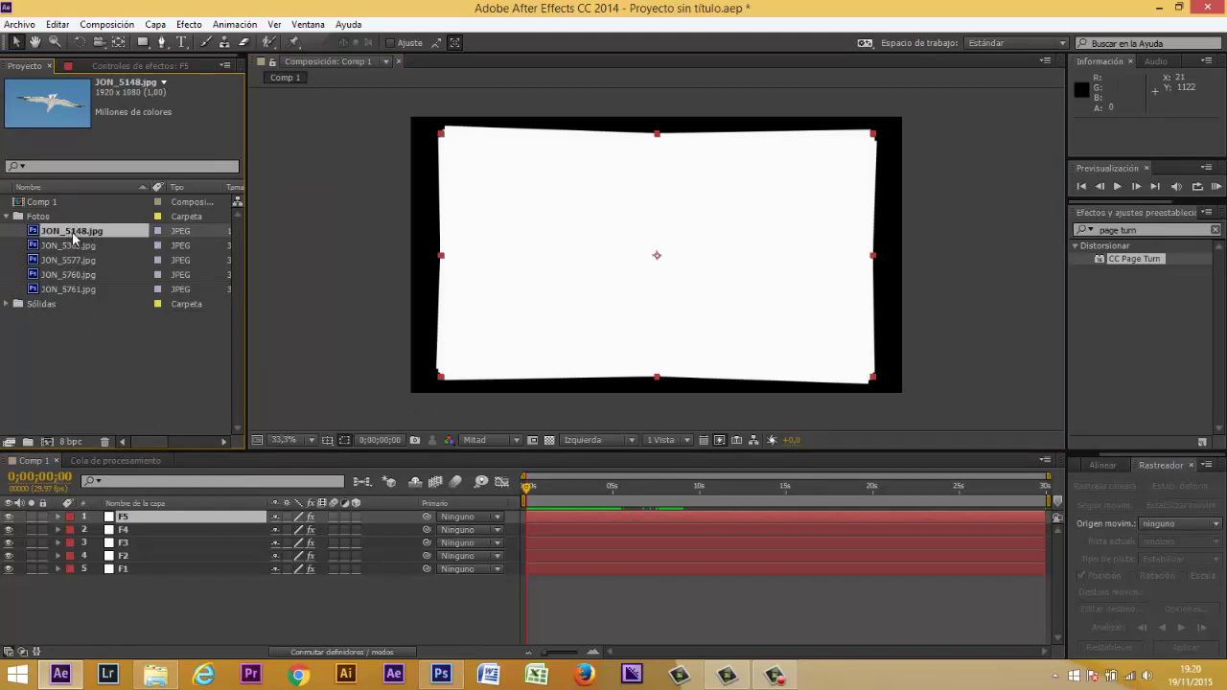
mouse_move(76, 236)
mouse_down()
mouse_move(623, 276)
mouse_move(161, 524)
mouse_up()
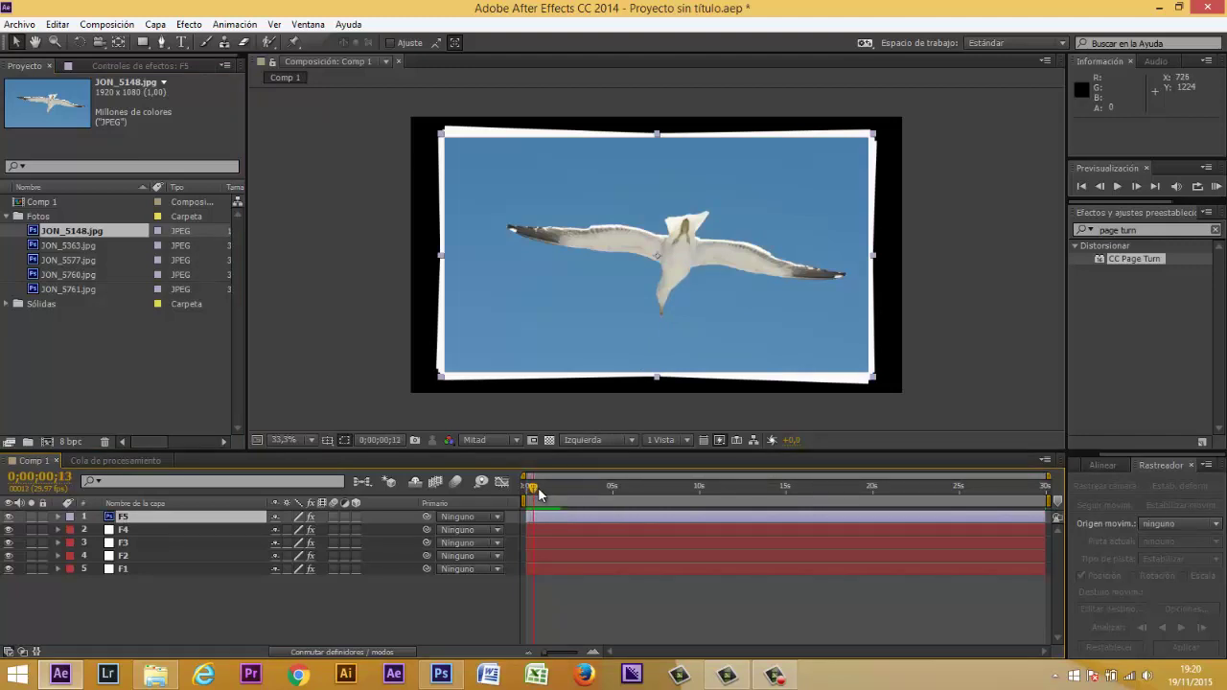
drag(534, 488, 550, 493)
drag(559, 496, 586, 511)
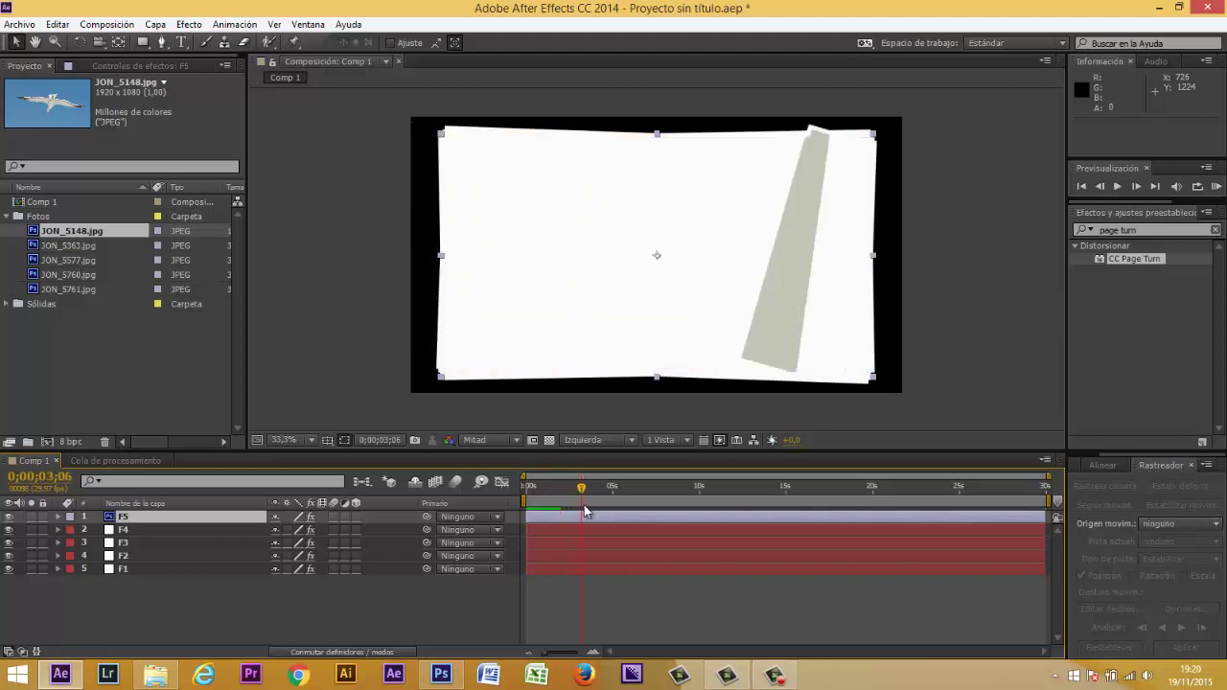
drag(582, 506, 581, 505)
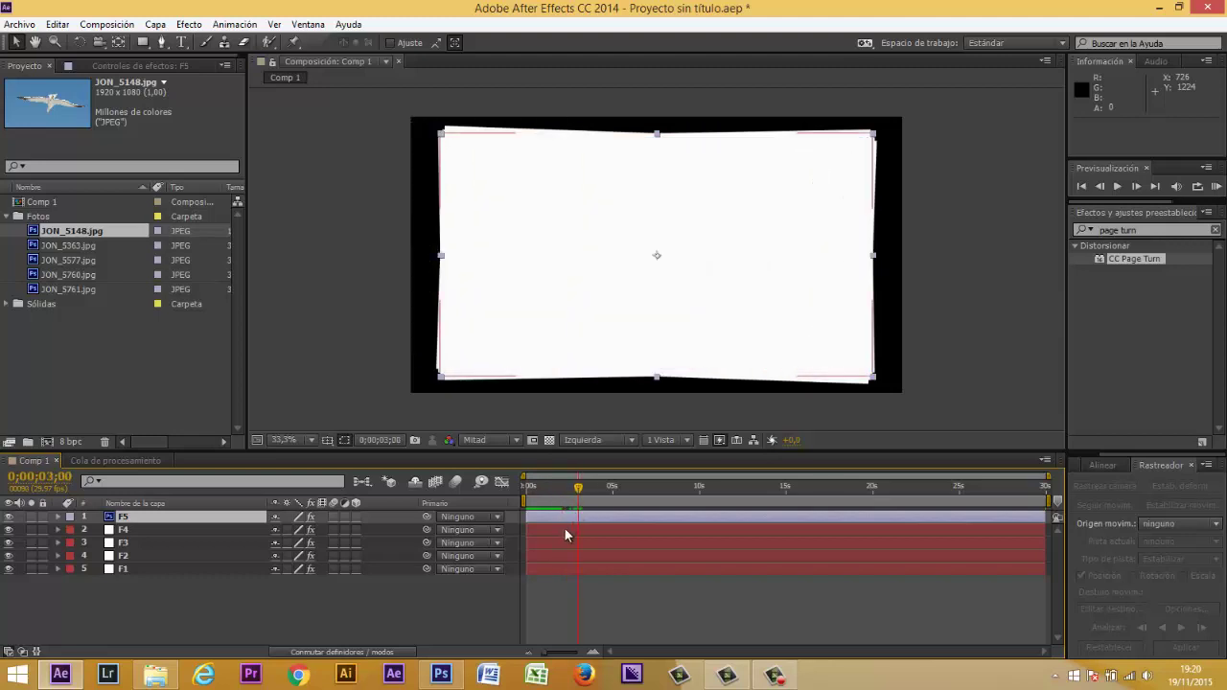
Replace layer F4's source with JON_5363.jpg and advance time to 4;12
click(566, 529)
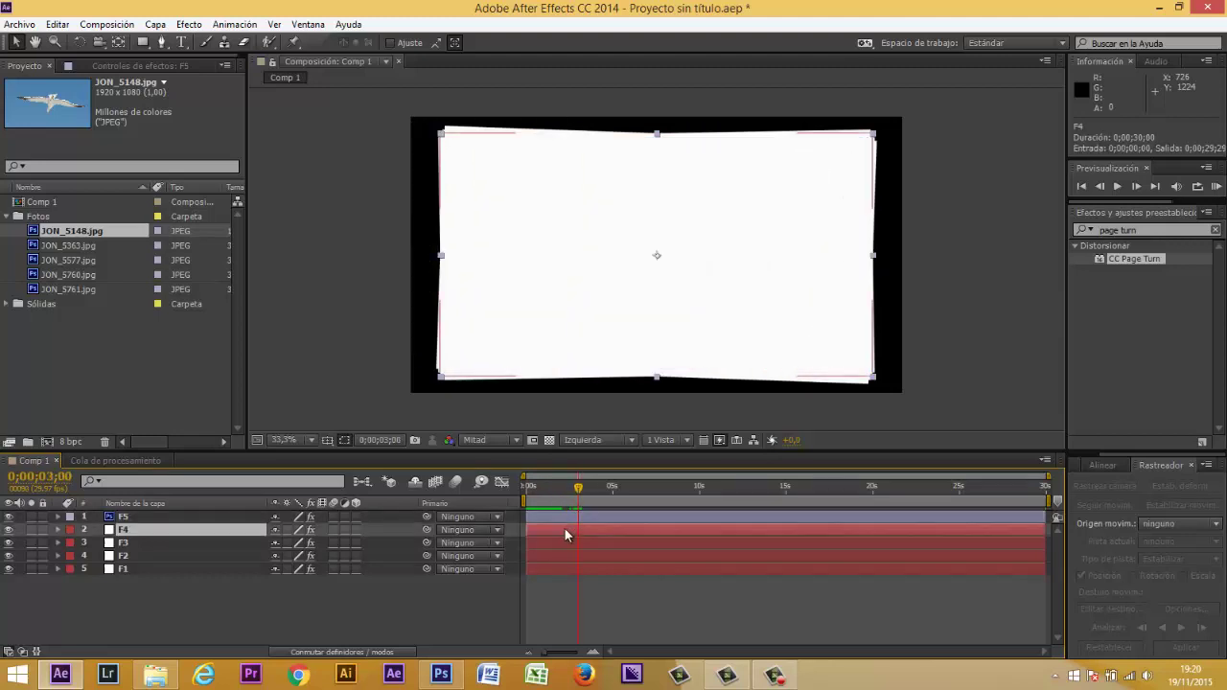
click(618, 264)
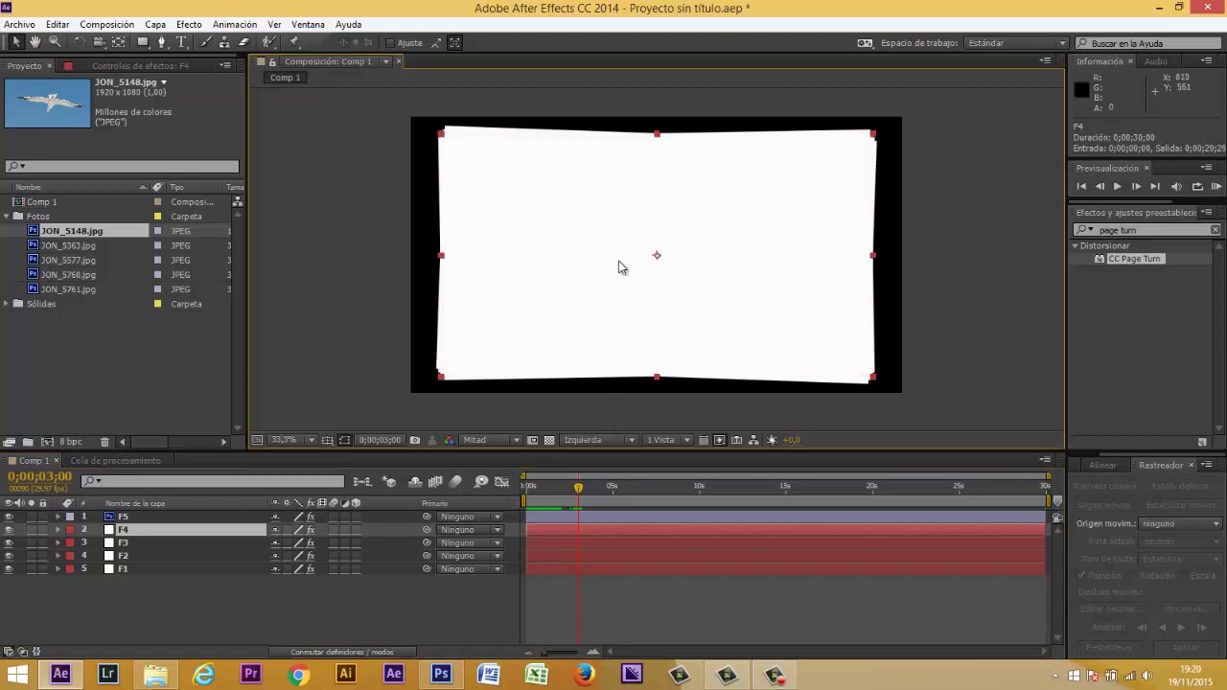
click(74, 246)
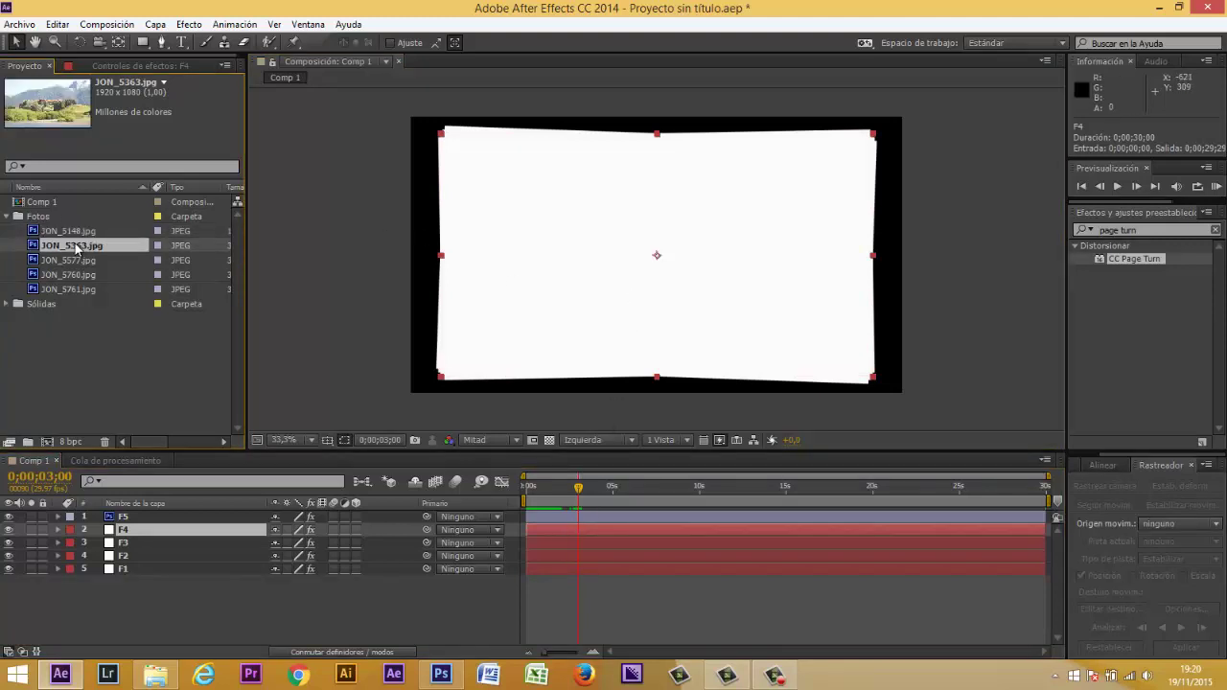
drag(77, 248, 674, 265)
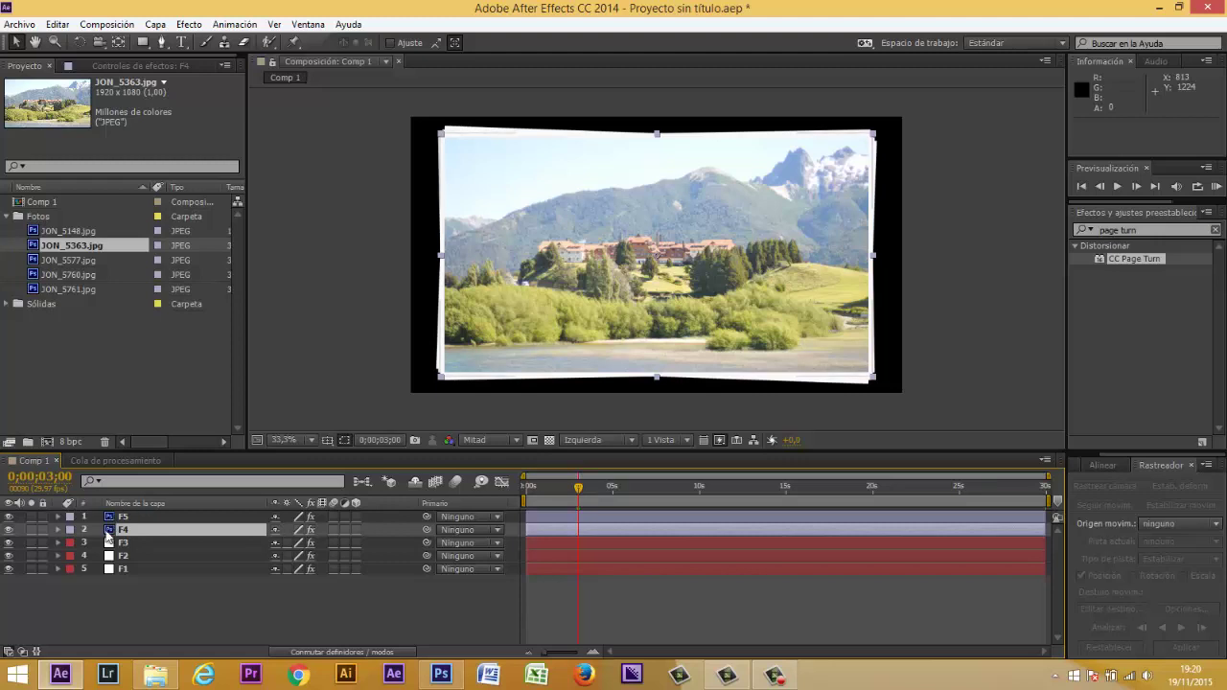
drag(579, 490, 602, 490)
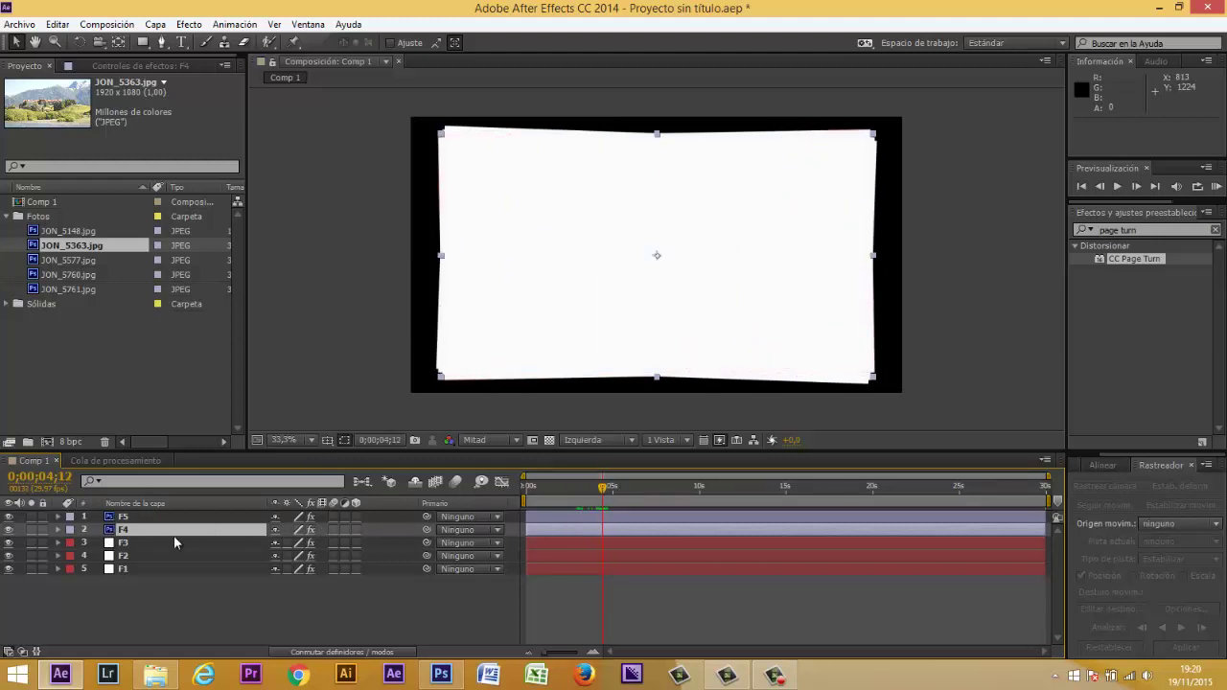
Replace layer F3's source with JON_5577.jpg and advance time to 6;29
click(132, 545)
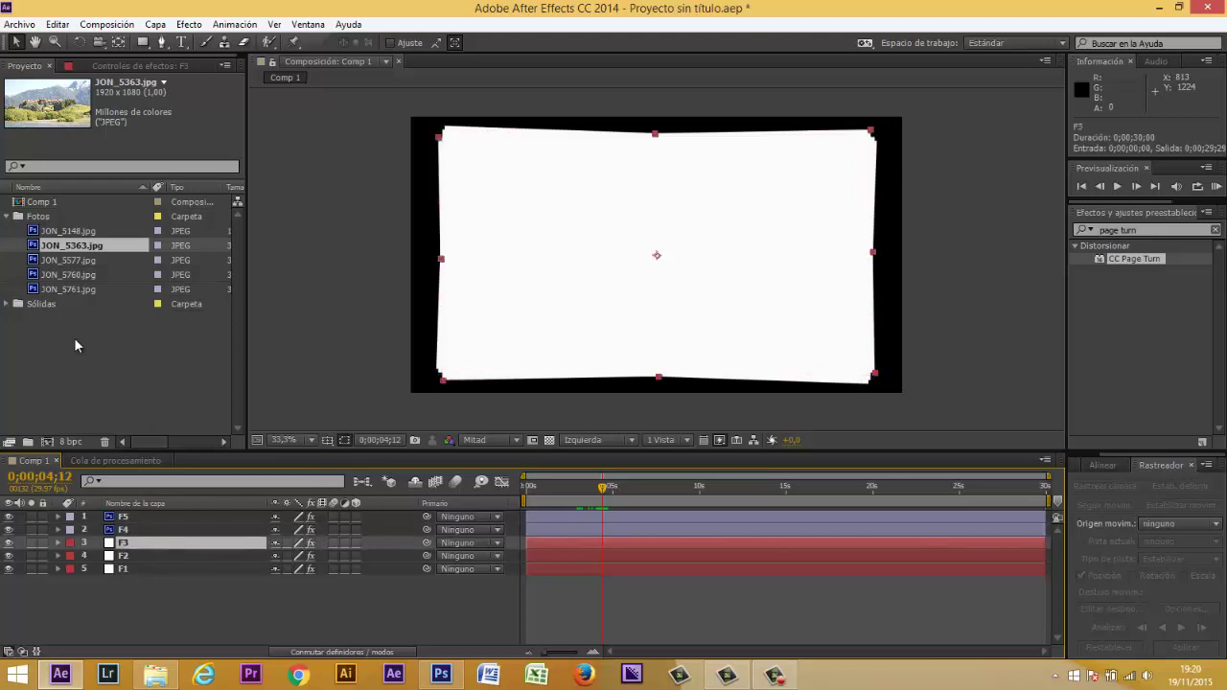
click(55, 260)
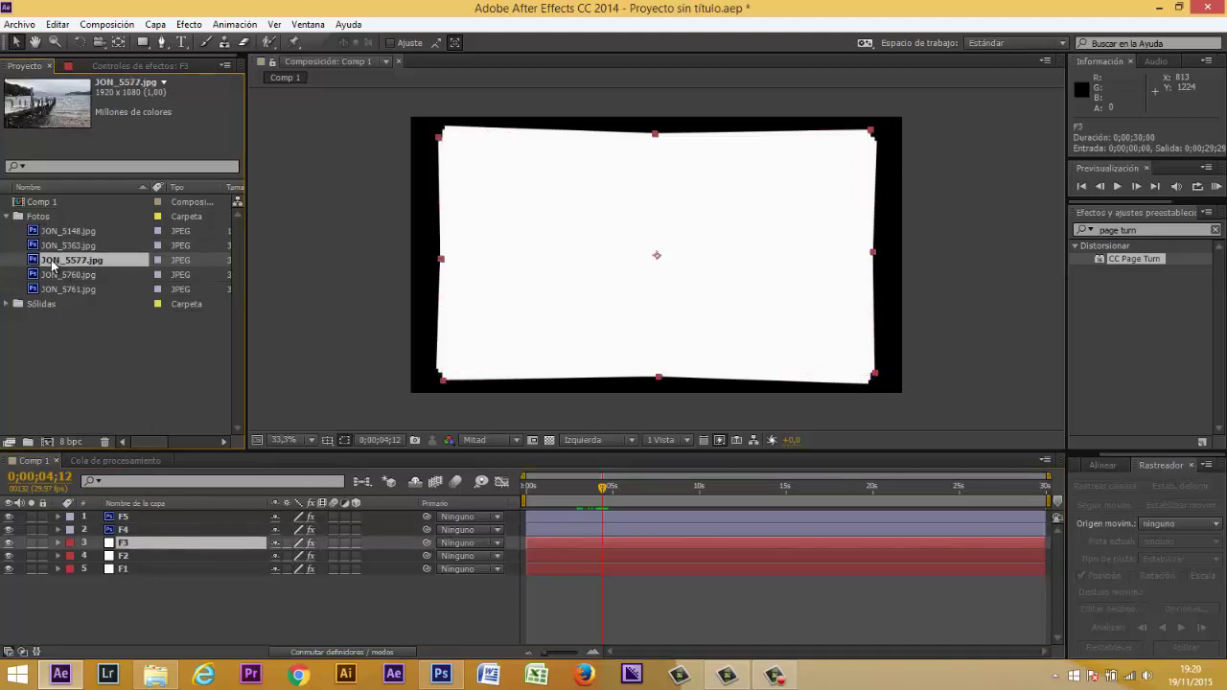
drag(55, 261, 139, 542)
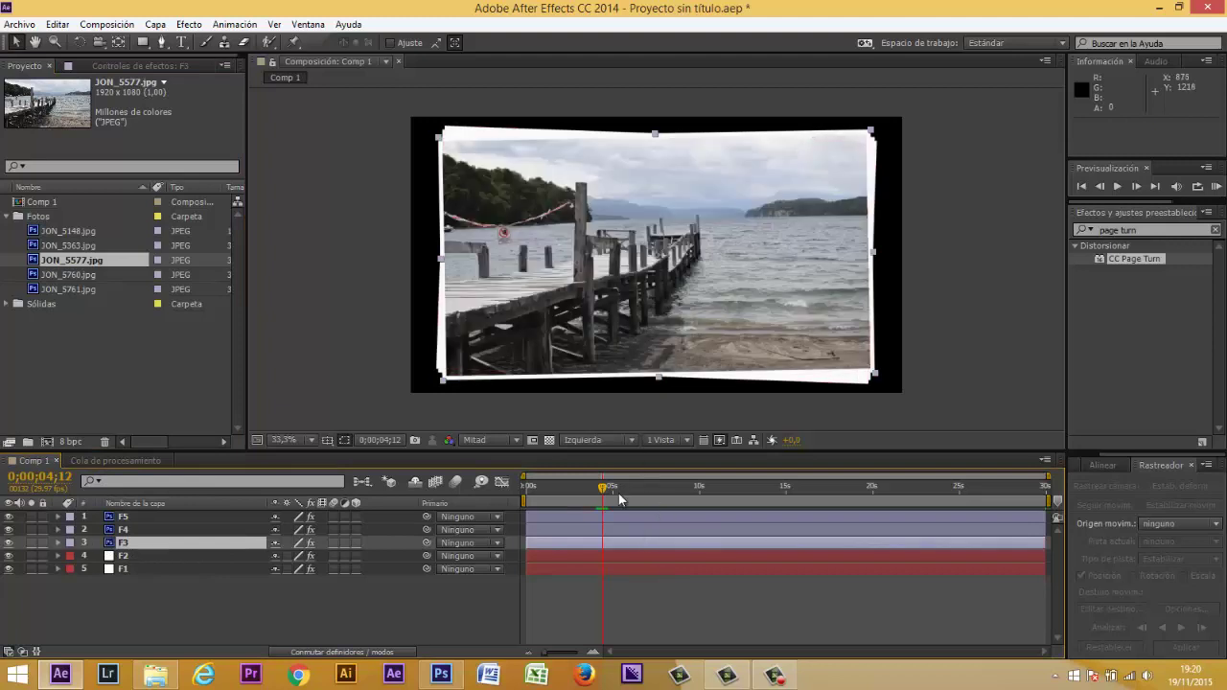
drag(609, 489, 647, 489)
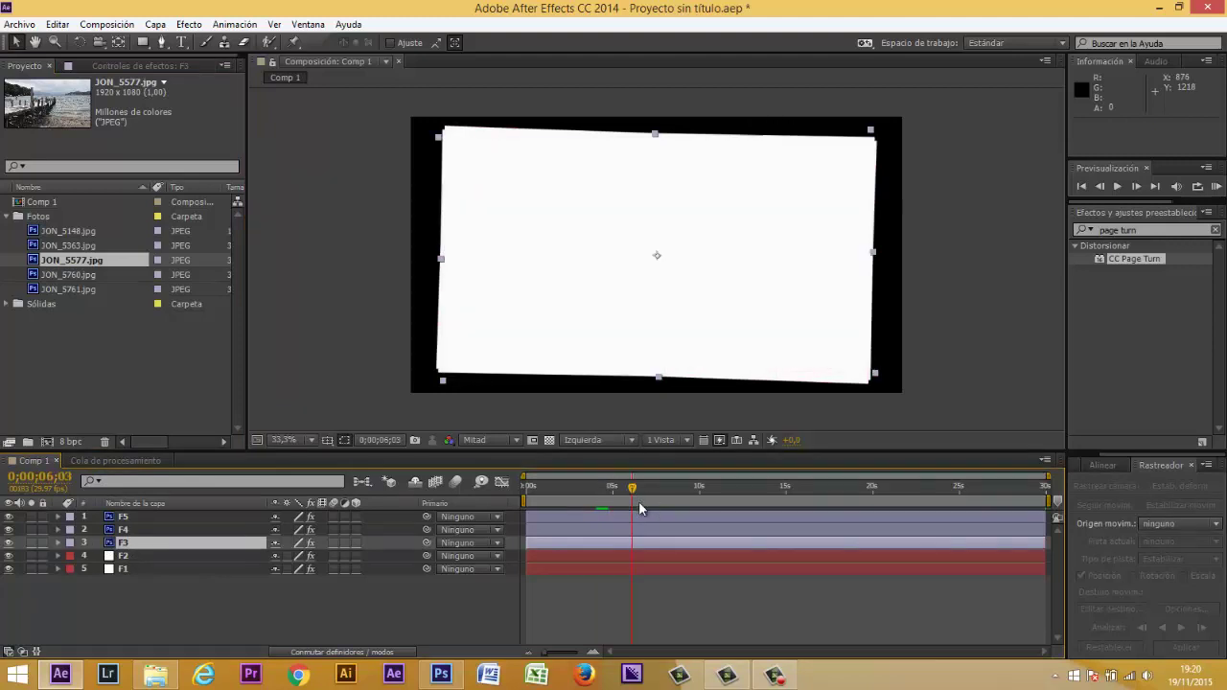
Swap layer F2 to JON_5760.jpg and layer F1 to JON_5761.jpg
click(629, 553)
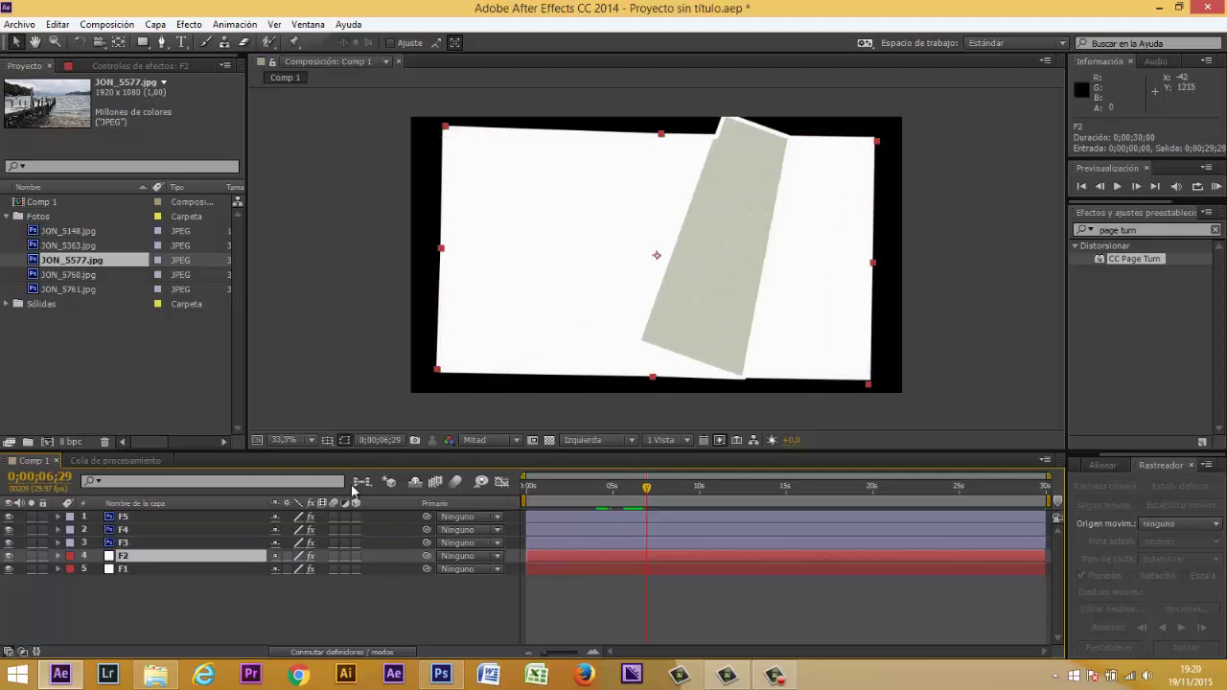
drag(50, 275, 206, 563)
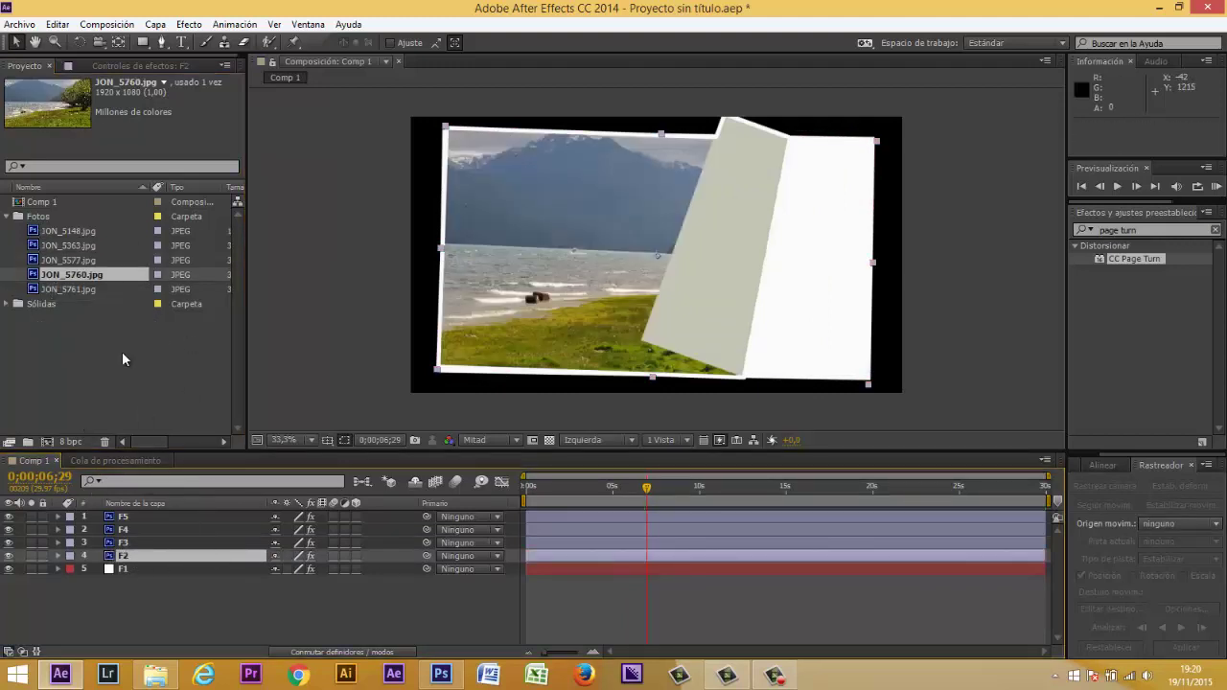
click(647, 566)
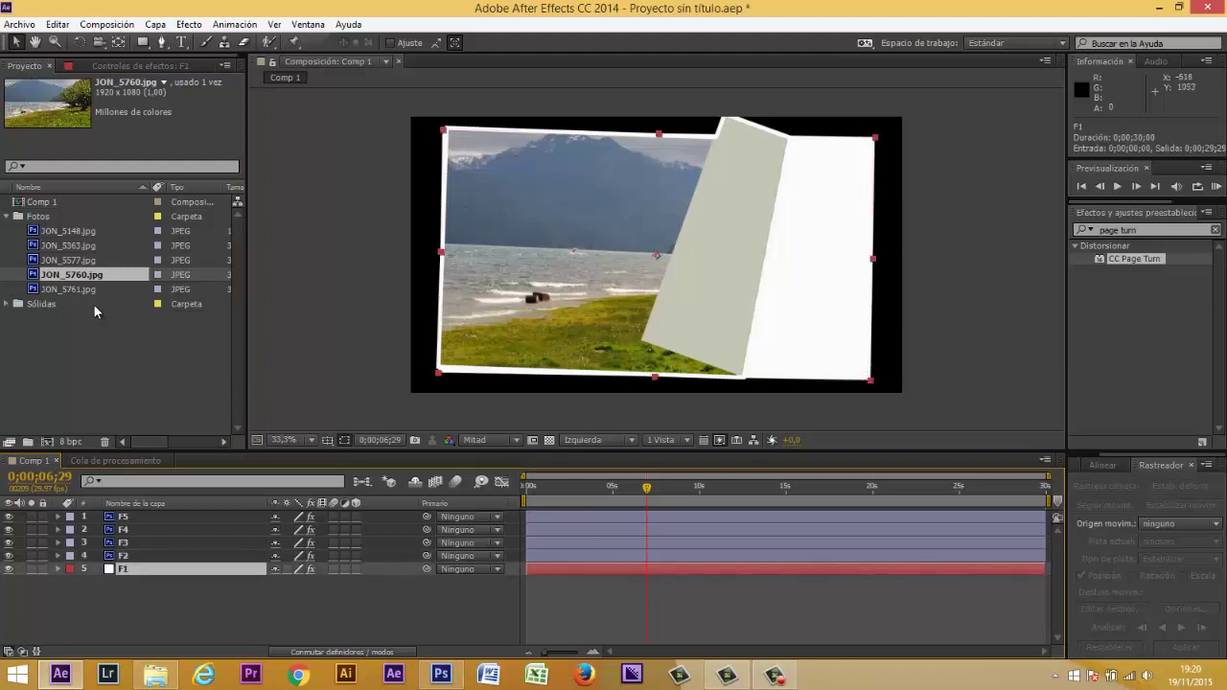
drag(79, 292, 180, 572)
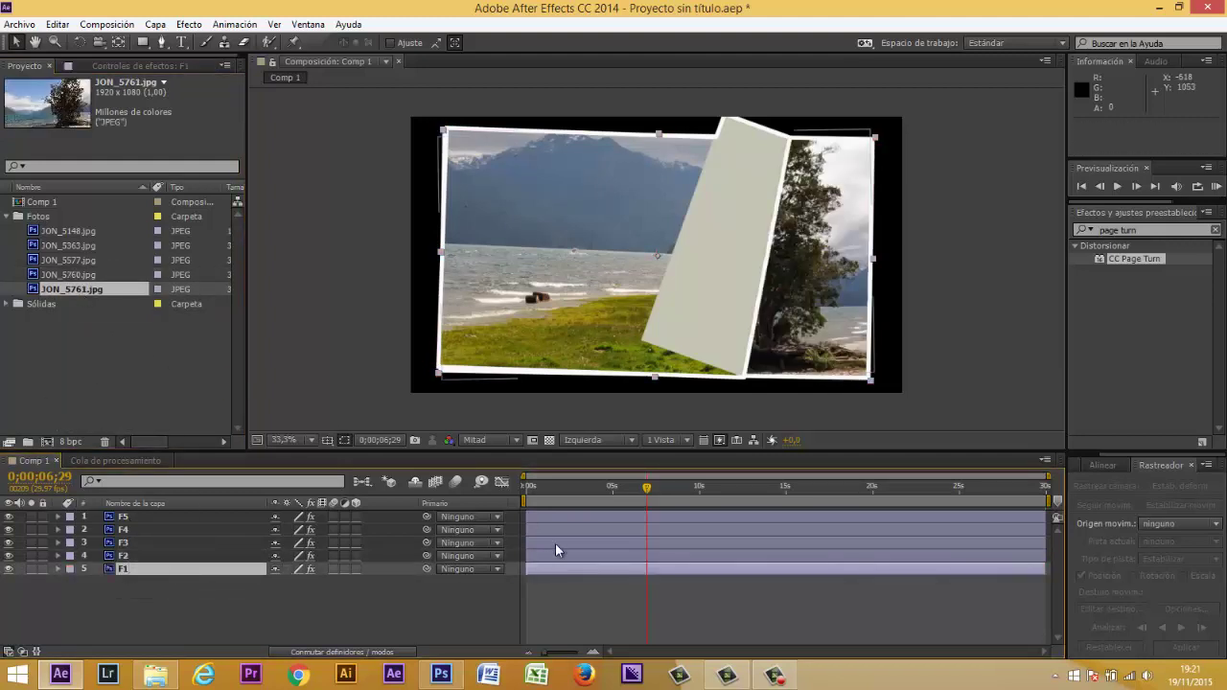
Rewind to 0;00;00;00, preview every photo peeling in turn, scrub around five seconds, and deselect layers
drag(647, 491, 485, 494)
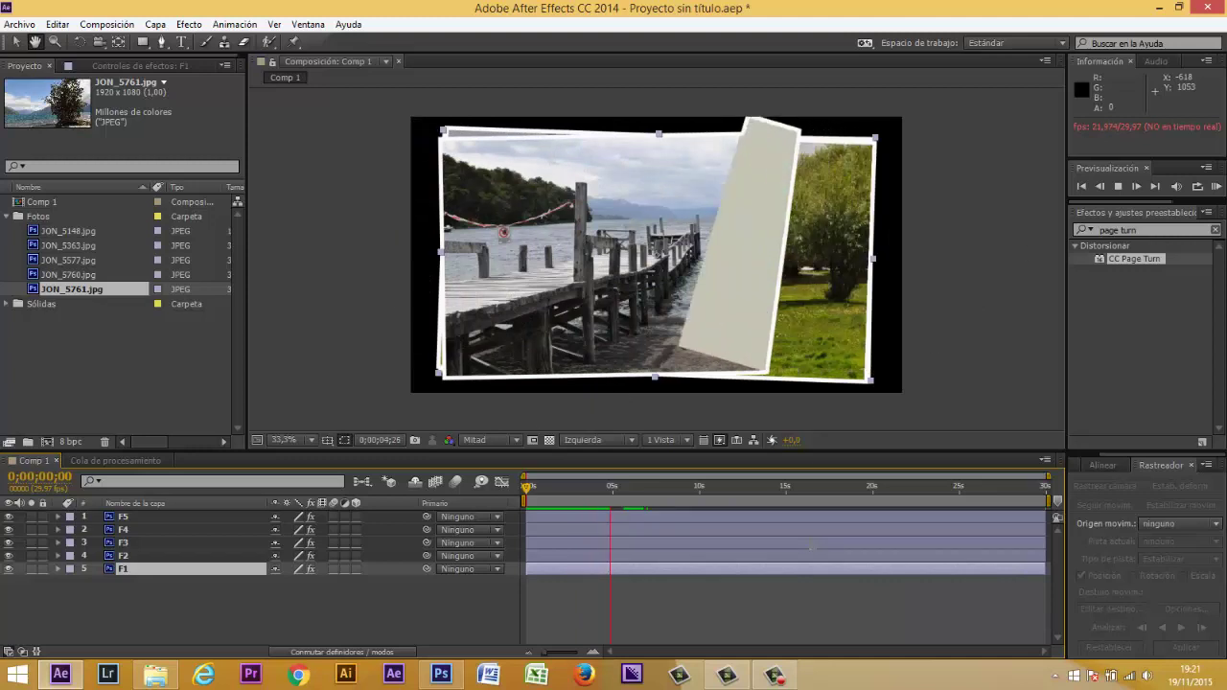
key(space)
key(space)
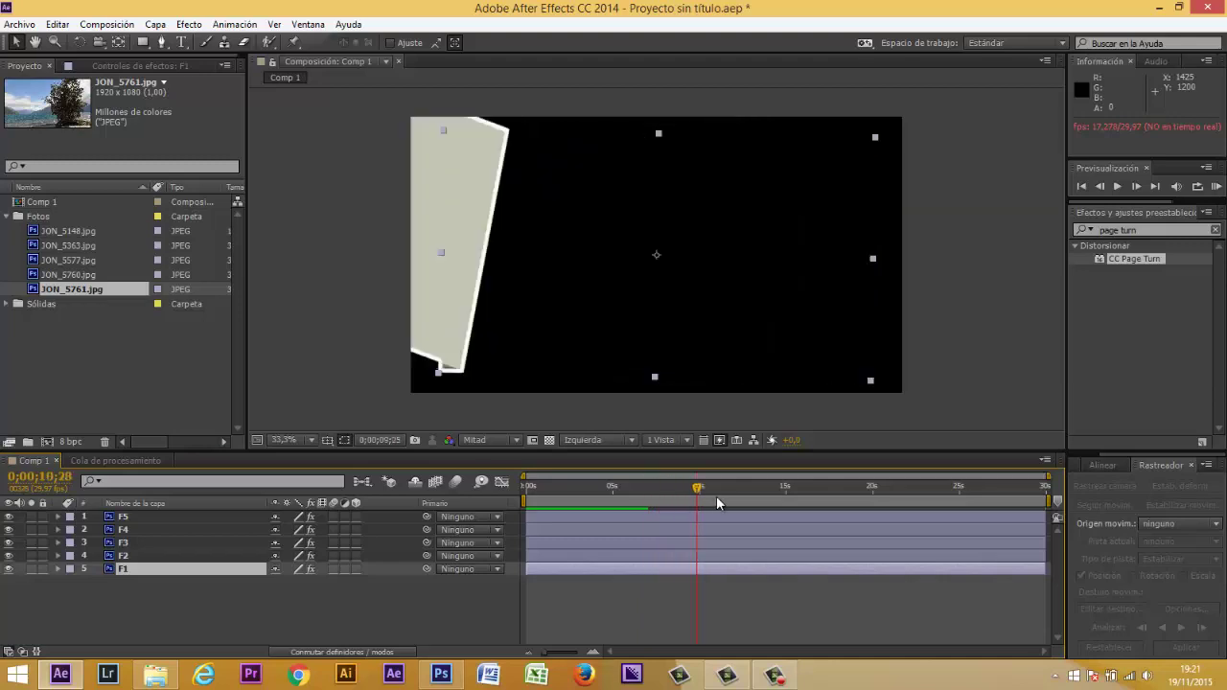
mouse_move(646, 491)
mouse_down()
mouse_move(754, 538)
mouse_move(613, 542)
mouse_move(235, 606)
mouse_up()
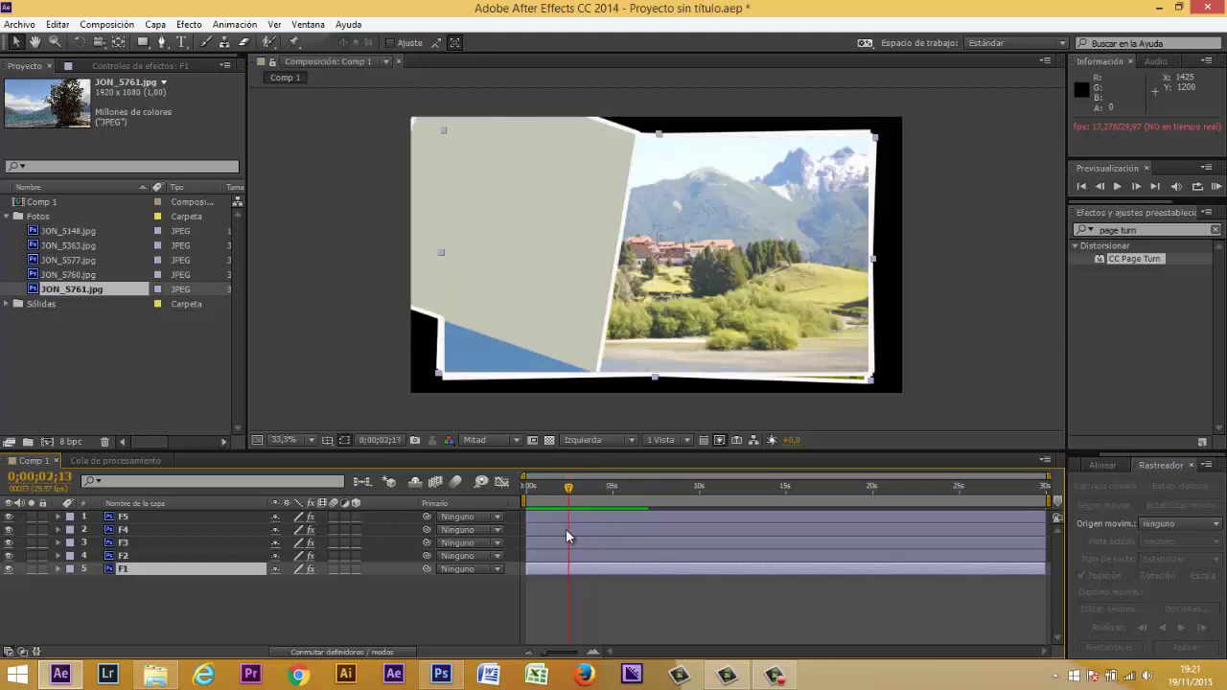
click(236, 606)
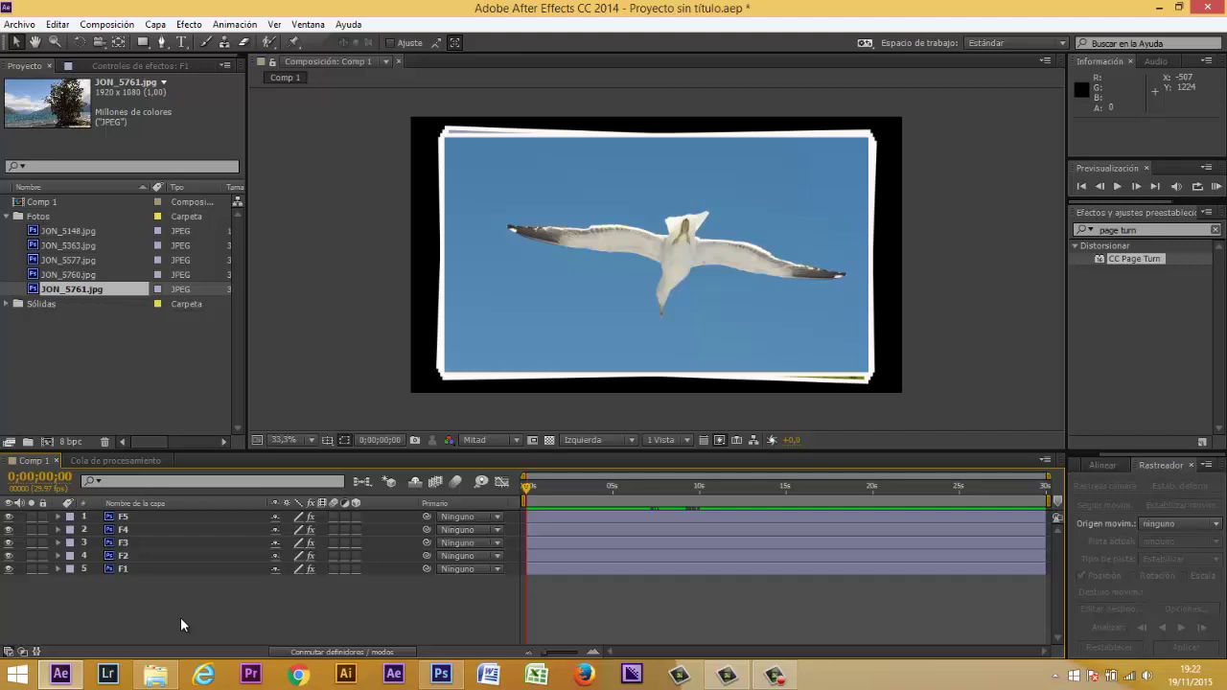
key(alt)
key(alt)
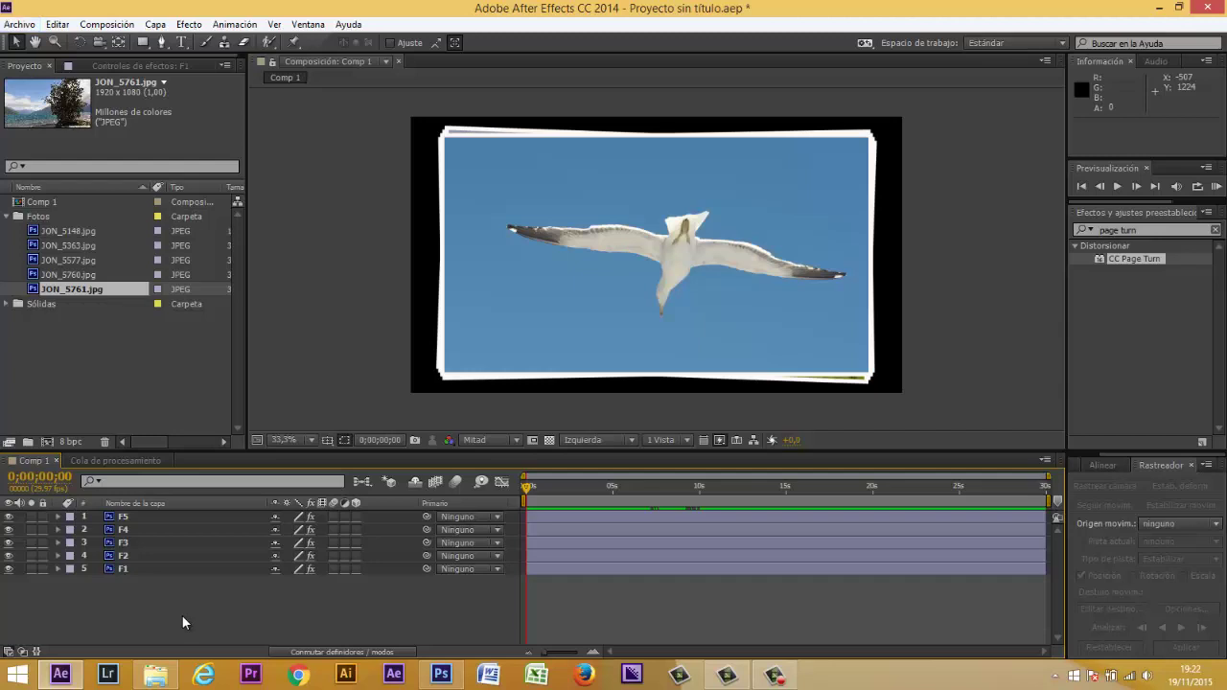